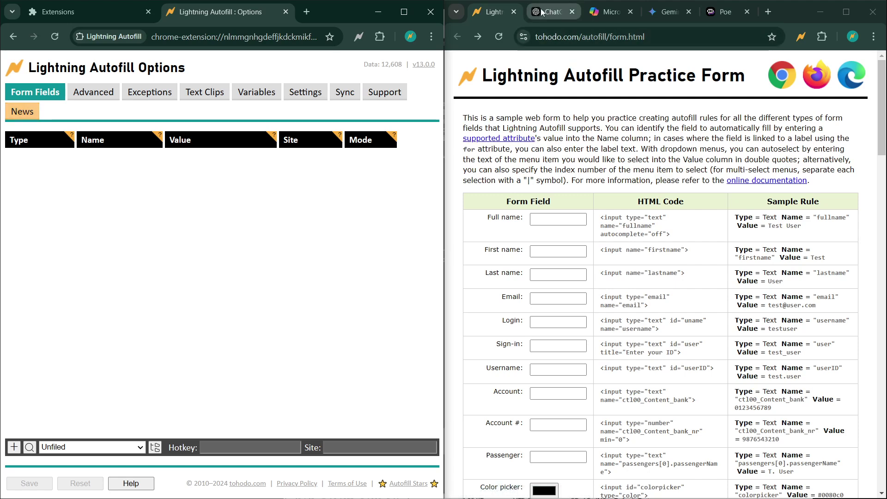
# Step: Check the ChatGPT, Copilot, Gemini and Poe chatbot tabs in turn
pyautogui.moveTo(541, 13)
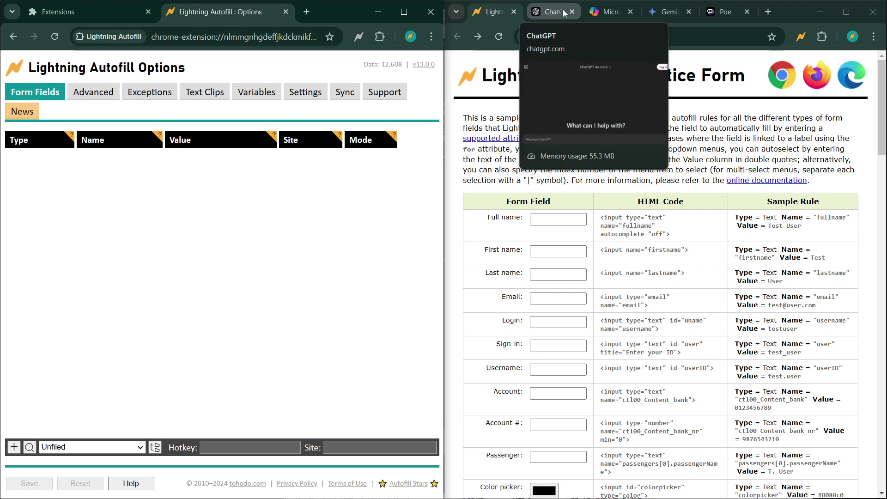
pyautogui.click(555, 14)
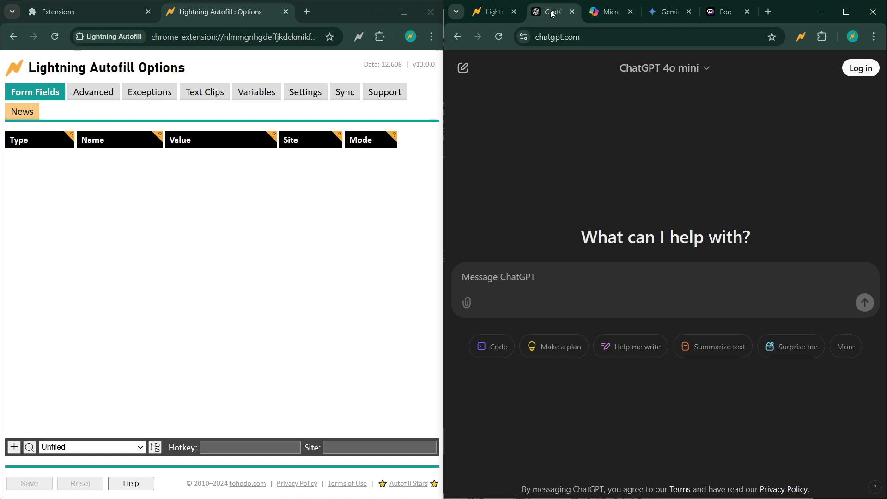
pyautogui.click(609, 12)
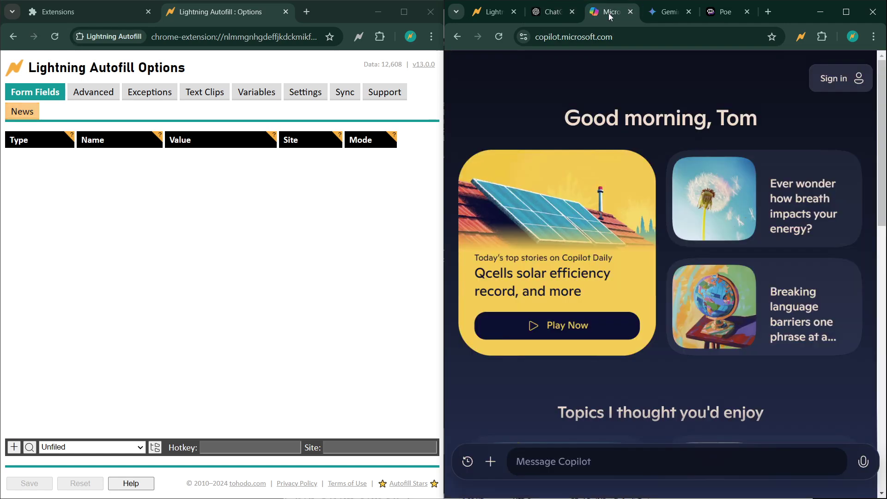
pyautogui.click(662, 12)
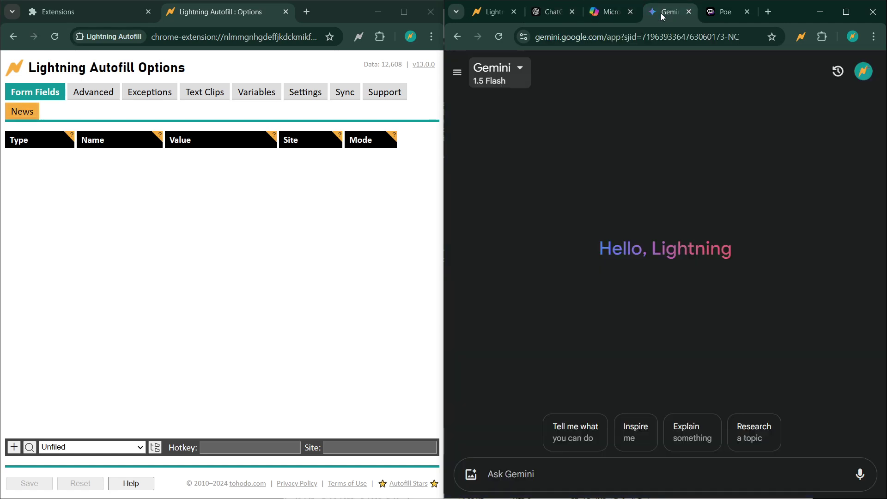
pyautogui.click(718, 13)
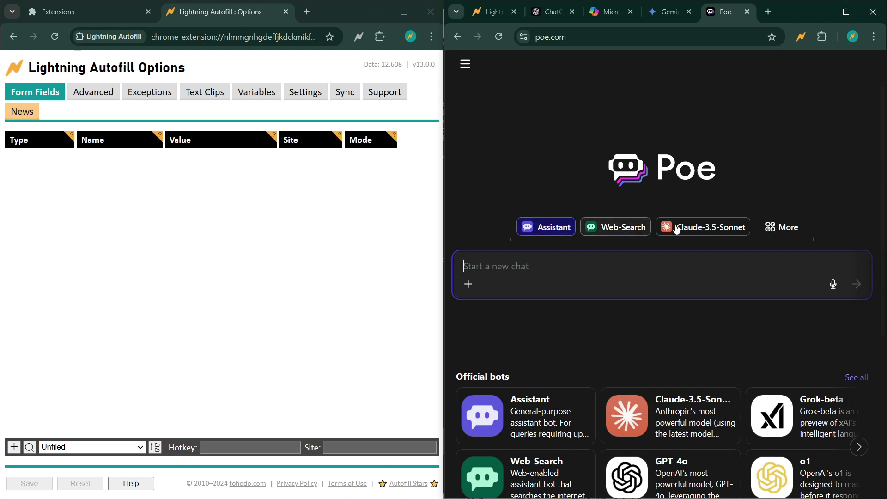
# Step: Browse Poe's full list of bots, then close it to return to Poe's chat home
pyautogui.click(787, 233)
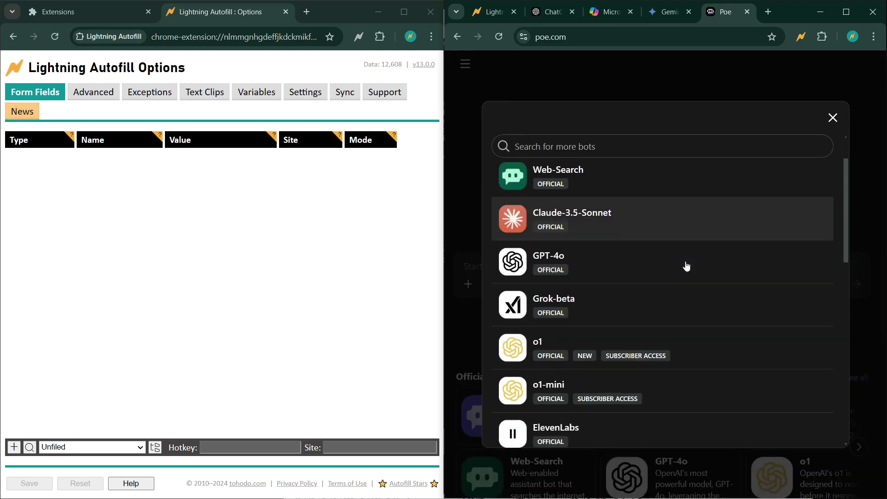
pyautogui.scroll(-2, 686, 267)
pyautogui.scroll(-2, 687, 266)
pyautogui.scroll(4, 687, 266)
pyautogui.scroll(-7, 686, 264)
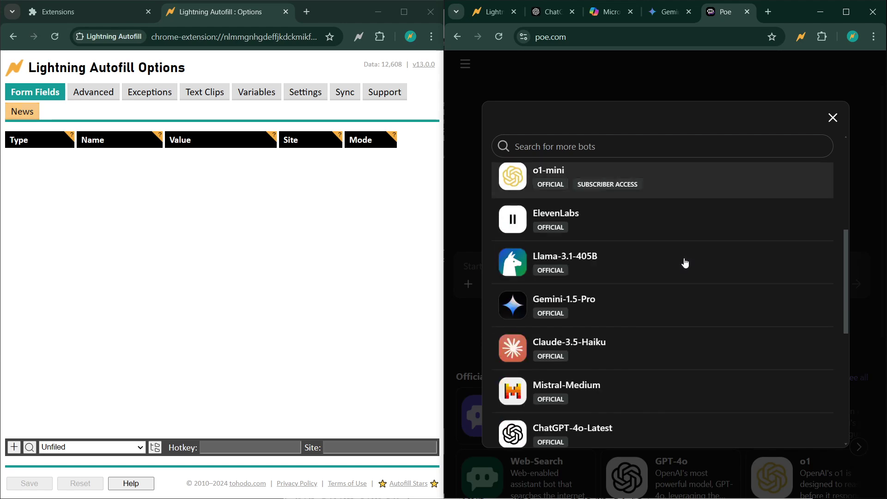
pyautogui.scroll(-5, 685, 262)
pyautogui.scroll(12, 684, 261)
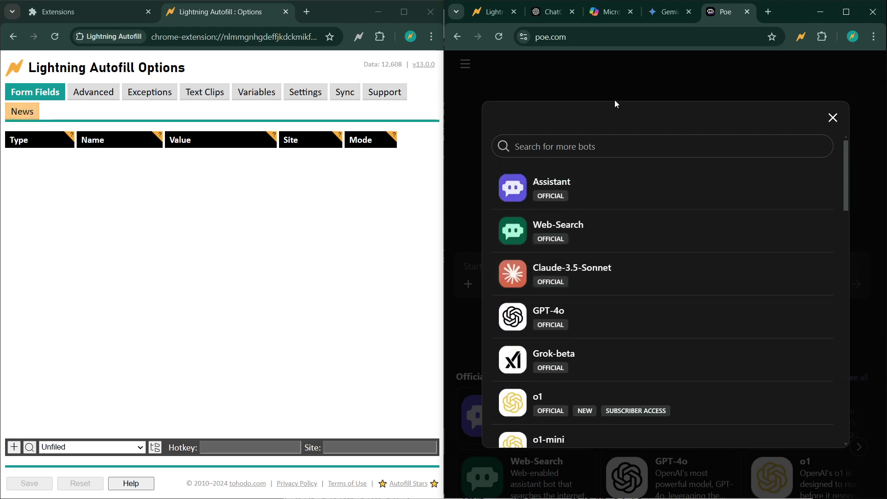
pyautogui.click(594, 77)
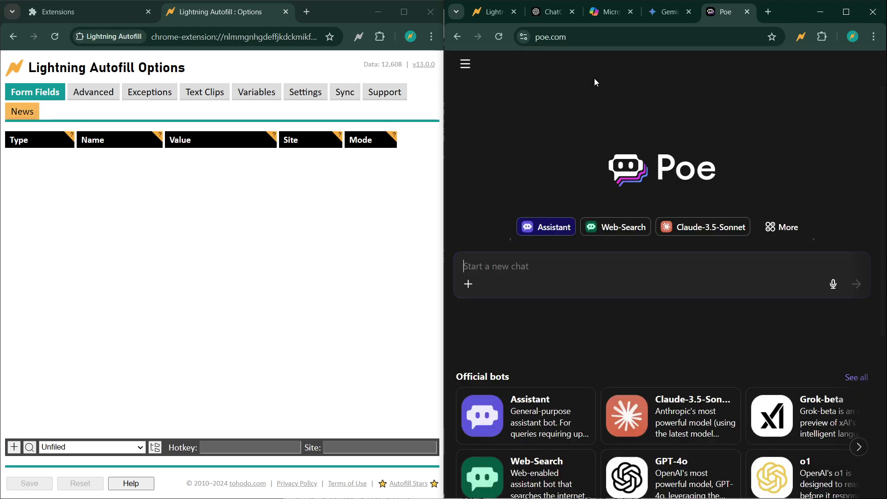
# Step: Show Lightning Autofill's empty Variables page beside the ChatGPT chat, ready for a new message
pyautogui.click(549, 13)
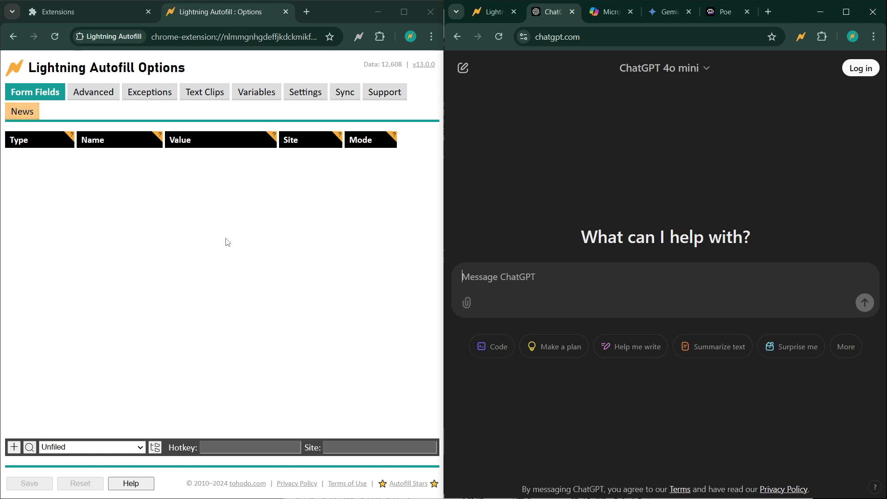
pyautogui.click(257, 92)
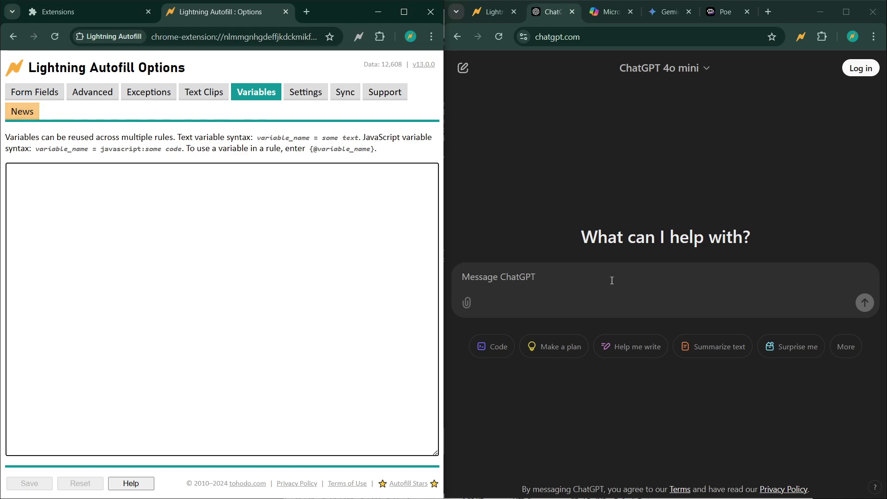
pyautogui.click(496, 211)
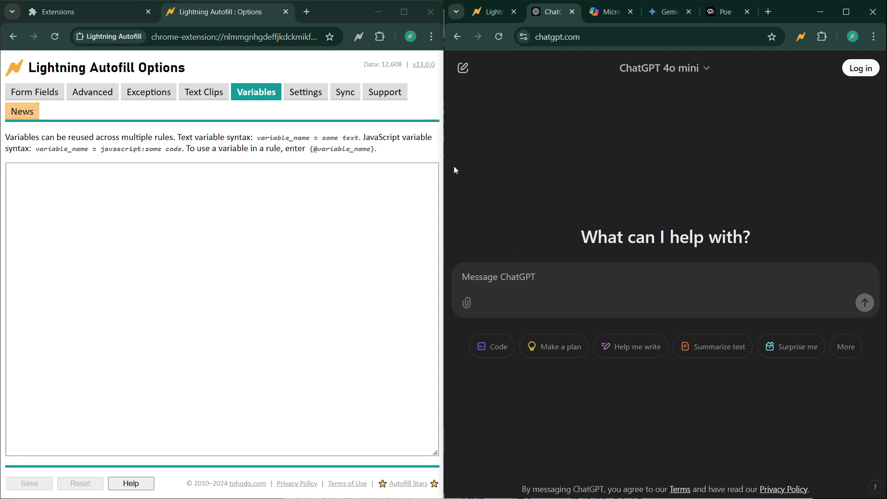
# Step: Ask ChatGPT for a bookmarklet returning today's date as MM/DD/YYYY, then draft 'Put the result in one line.'
pyautogui.write('Write a bo')
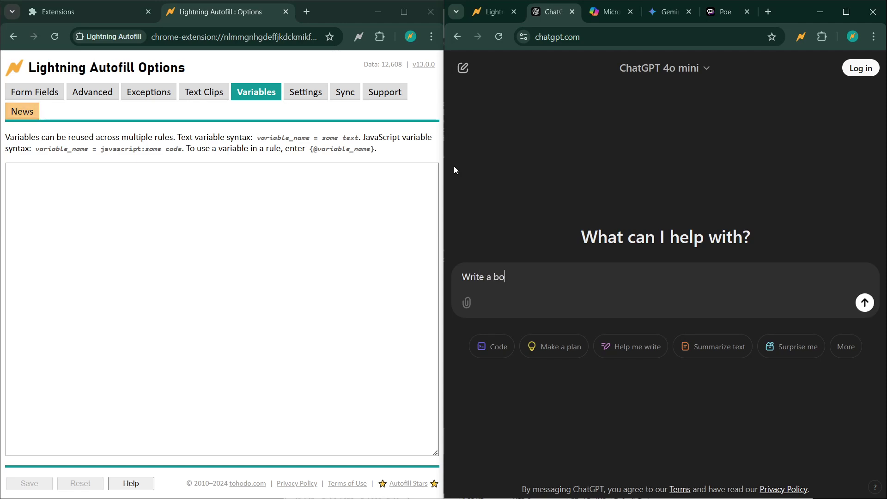
pyautogui.write('okmarklet that returns th')
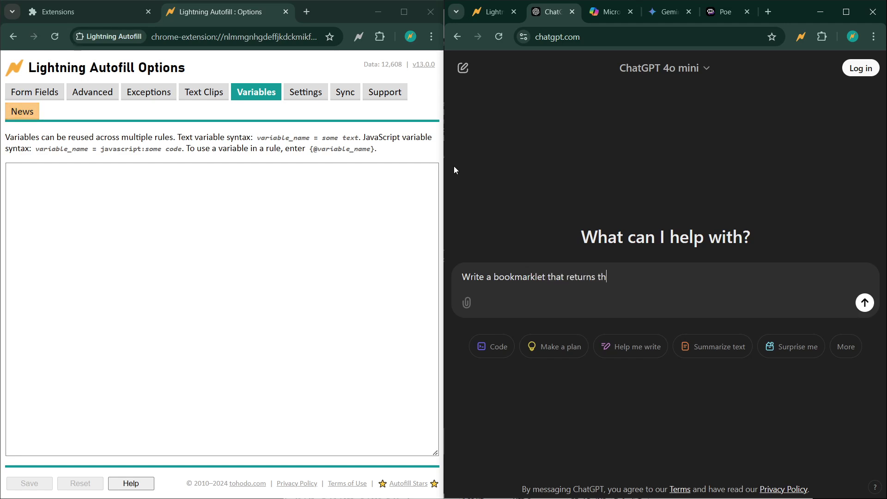
pyautogui.press('BackSpace')
pyautogui.write('oday')
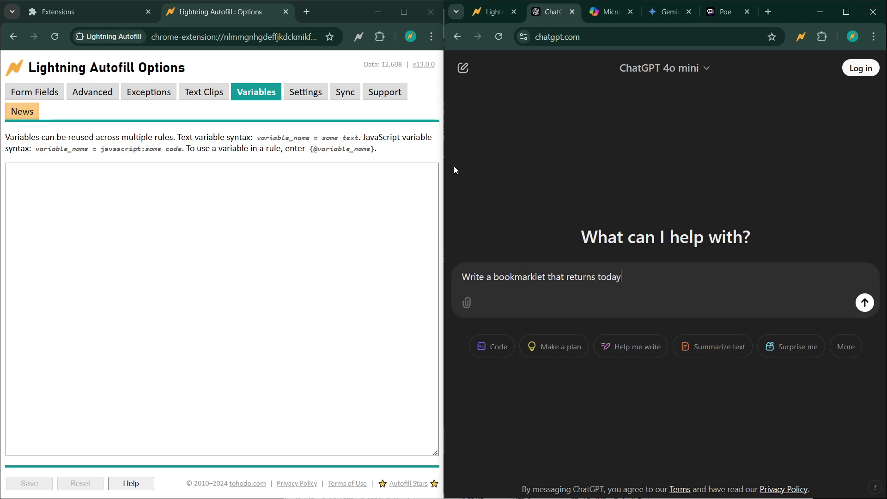
pyautogui.write("'s date in M")
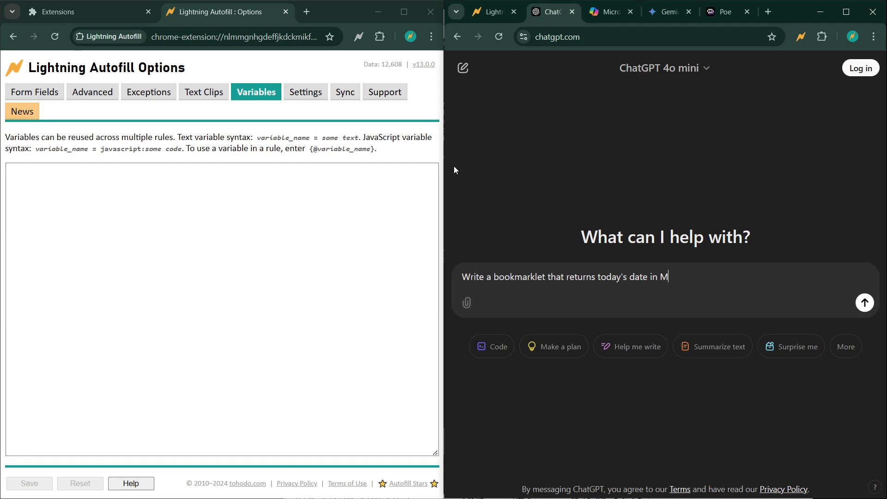
pyautogui.write('M/DD/YYYY format')
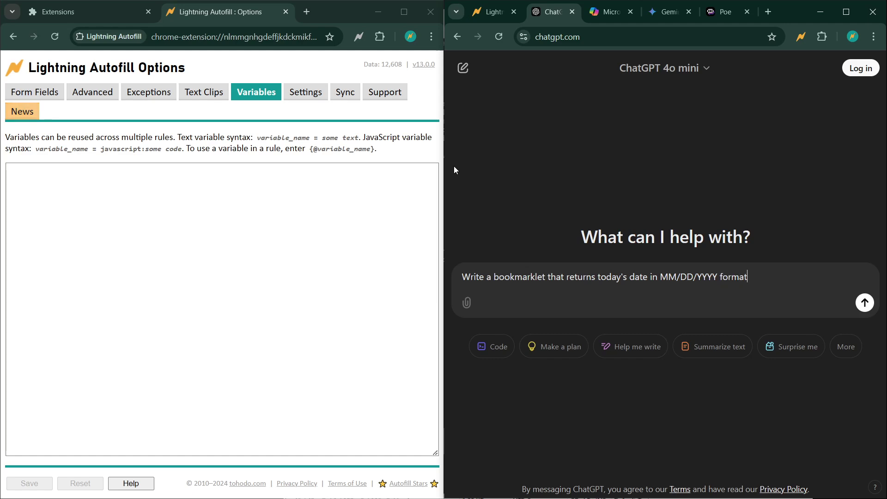
pyautogui.write('.')
pyautogui.hotkey('shift', 'Return')
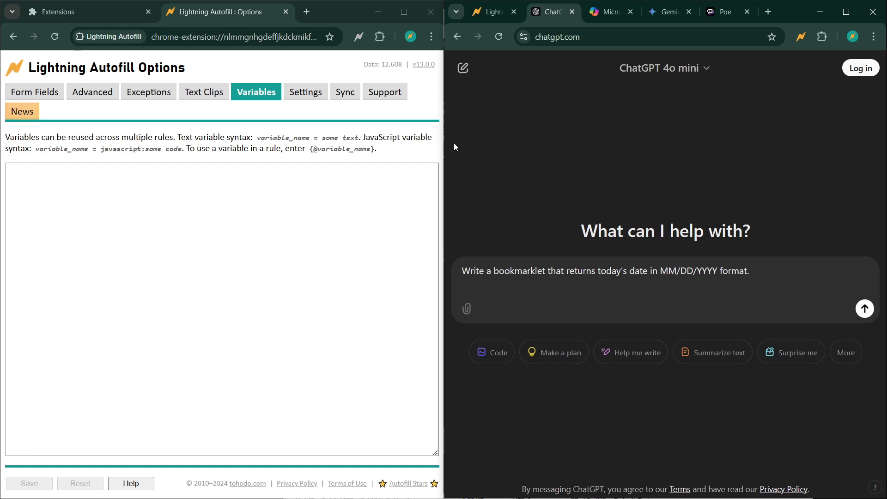
pyautogui.click(864, 310)
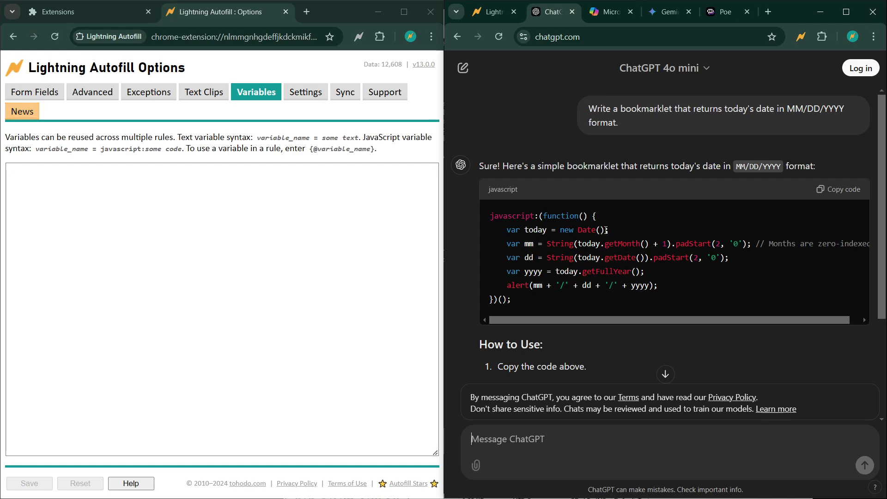
pyautogui.write('Put the r')
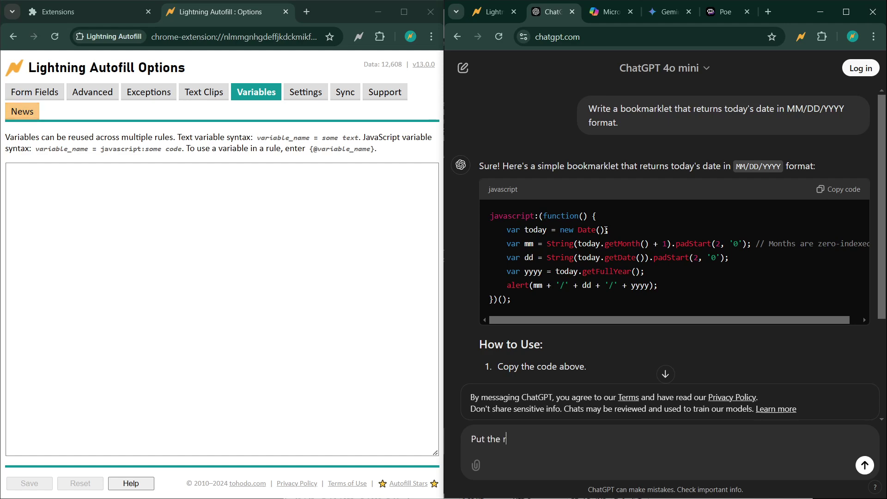
pyautogui.write('esult in one line.')
pyautogui.hotkey('shift', 'Return')
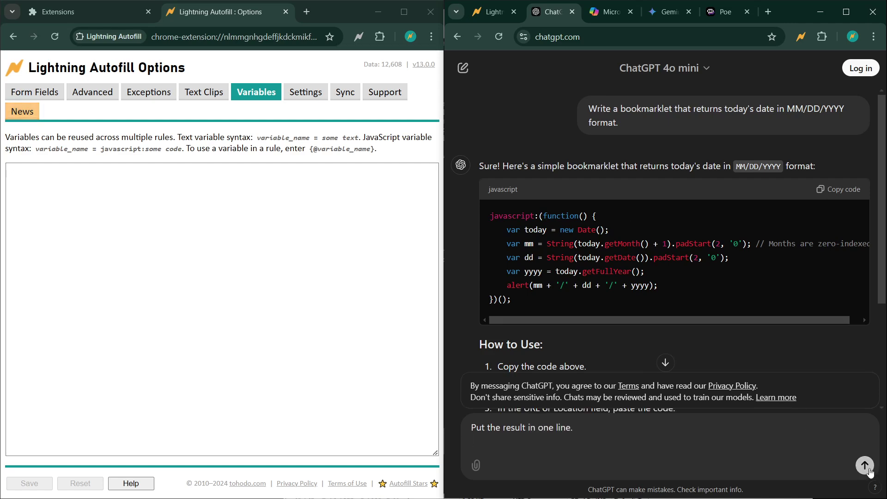
# Step: Send the one-line follow-up and copy ChatGPT's single-line date bookmarklet code
pyautogui.click(868, 469)
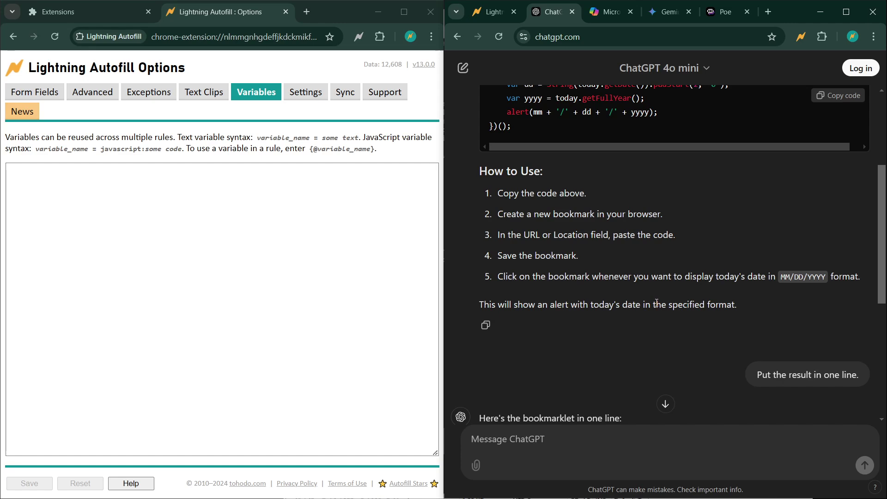
pyautogui.scroll(3, 628, 287)
pyautogui.scroll(-7, 634, 293)
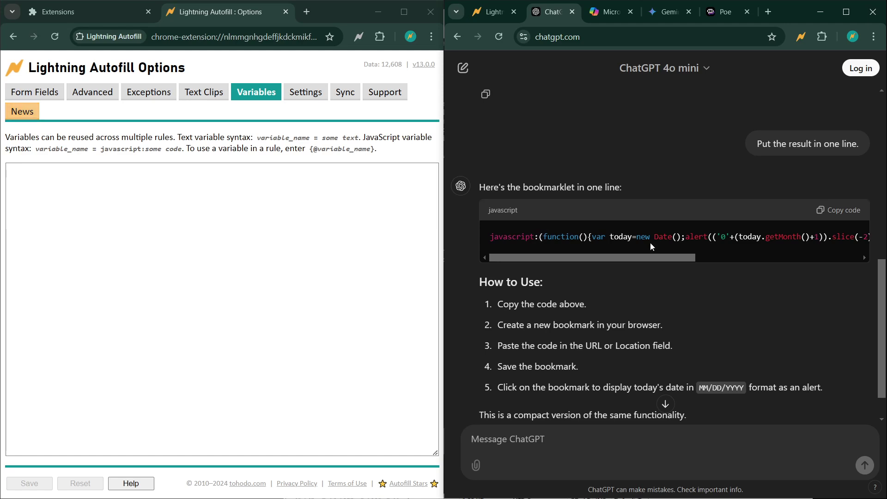
pyautogui.click(842, 214)
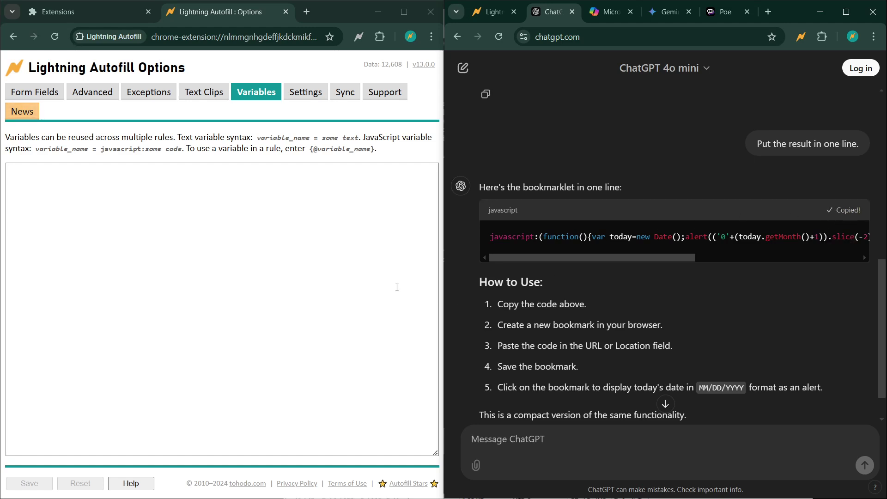
pyautogui.click(233, 252)
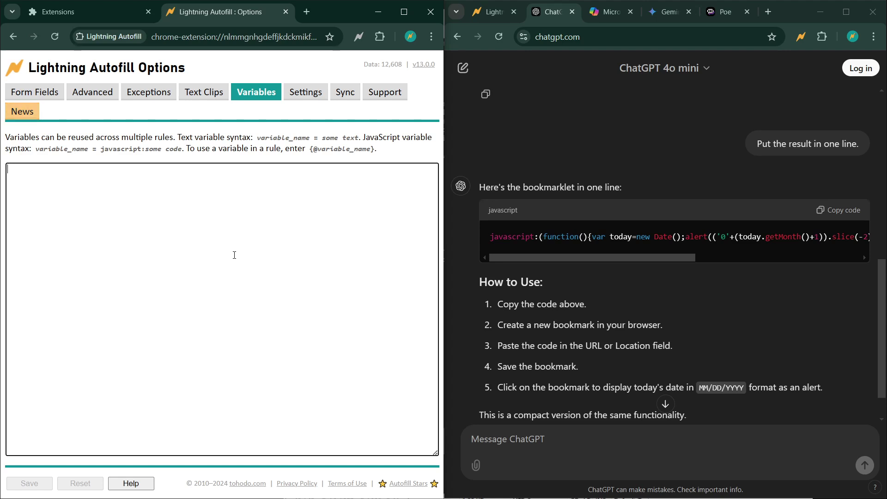
# Step: Add a short_date variable holding the pasted date code, with alert replaced by return, and save
pyautogui.write('hort_date =')
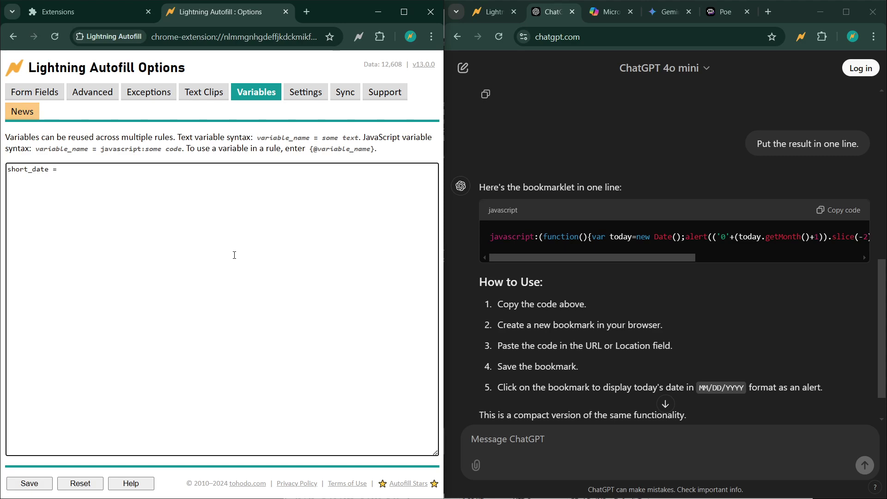
pyautogui.write("javascript:(function(){var today=new Date();alert(('0'+(today.getMonth()+1)).slice(-2)+'/'+('0'+today.getDate()).slice(-2)+'/'+today.getFullYear());})();")
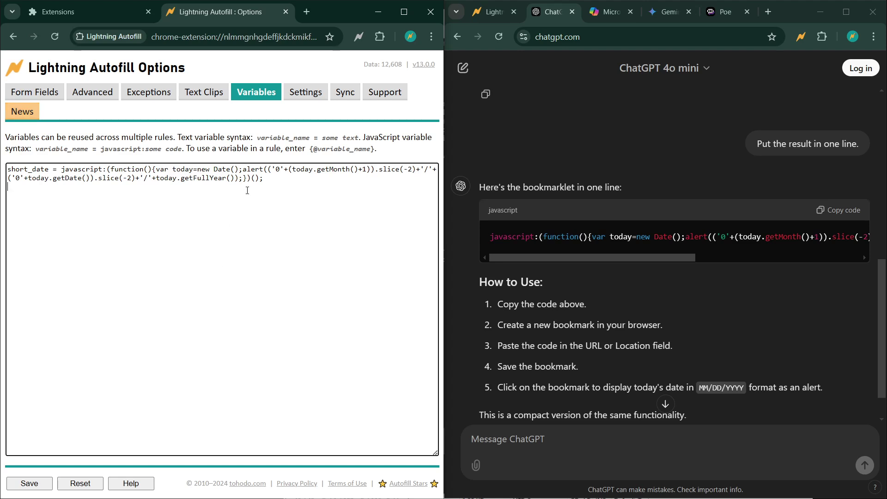
pyautogui.doubleClick(250, 169)
pyautogui.write('return')
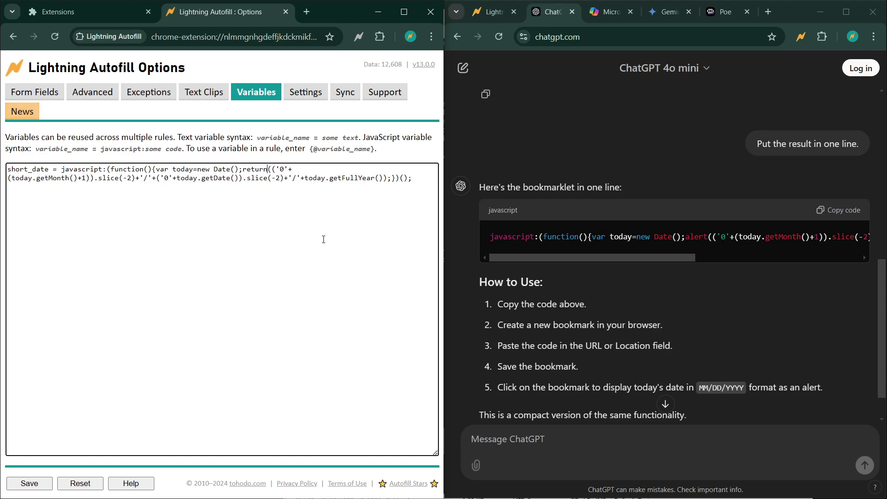
pyautogui.click(421, 197)
pyautogui.click(33, 485)
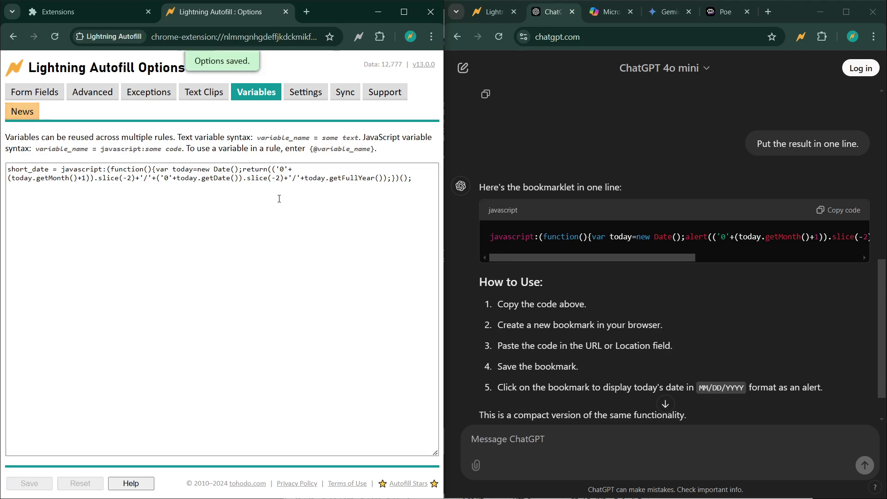
pyautogui.click(35, 92)
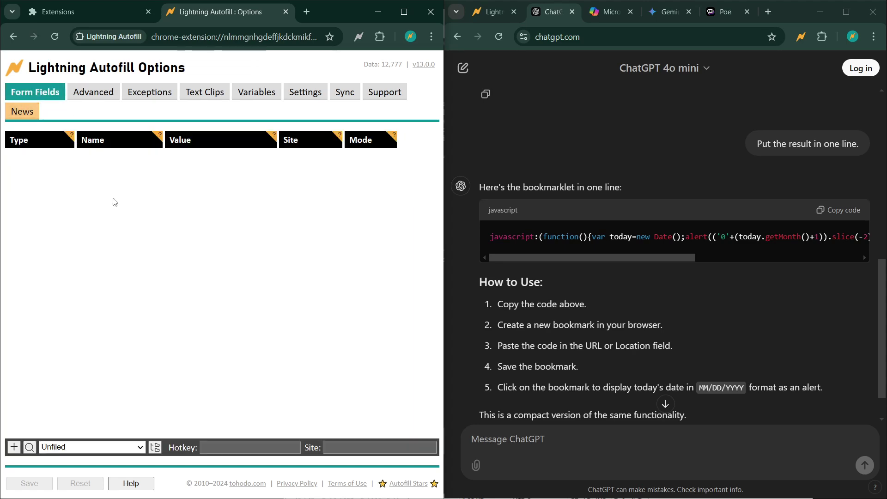
pyautogui.click(14, 447)
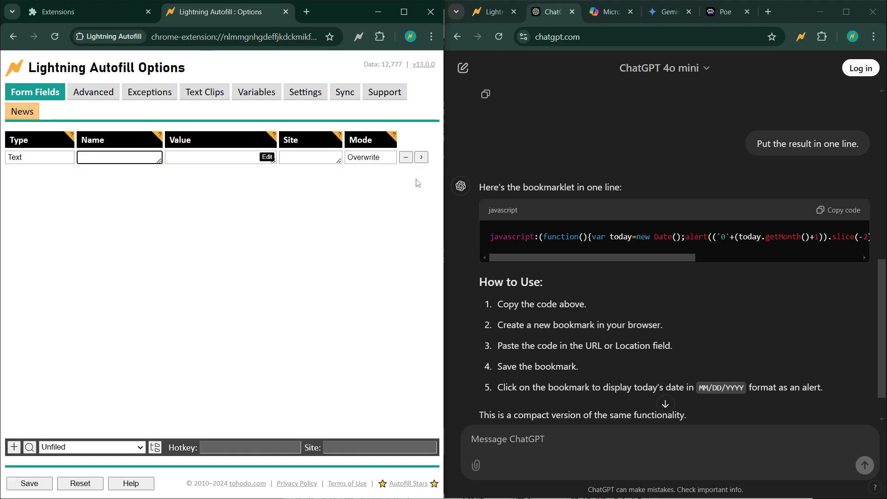
pyautogui.click(497, 12)
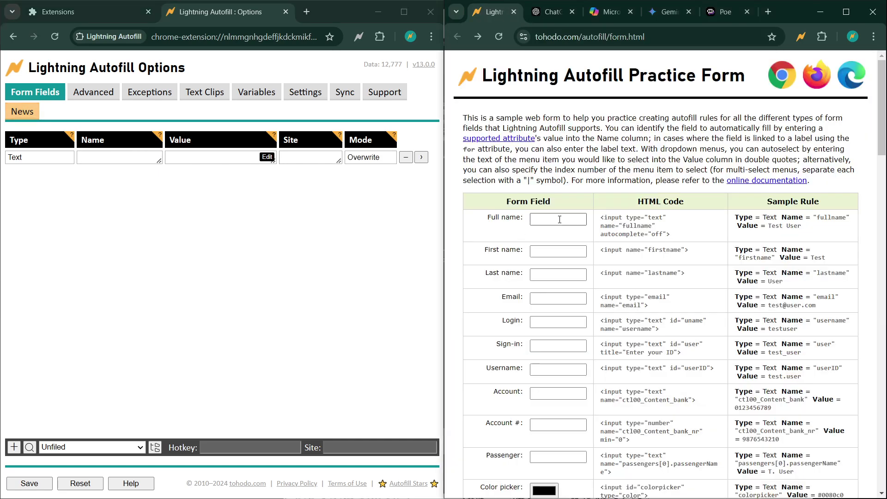
pyautogui.click(99, 158)
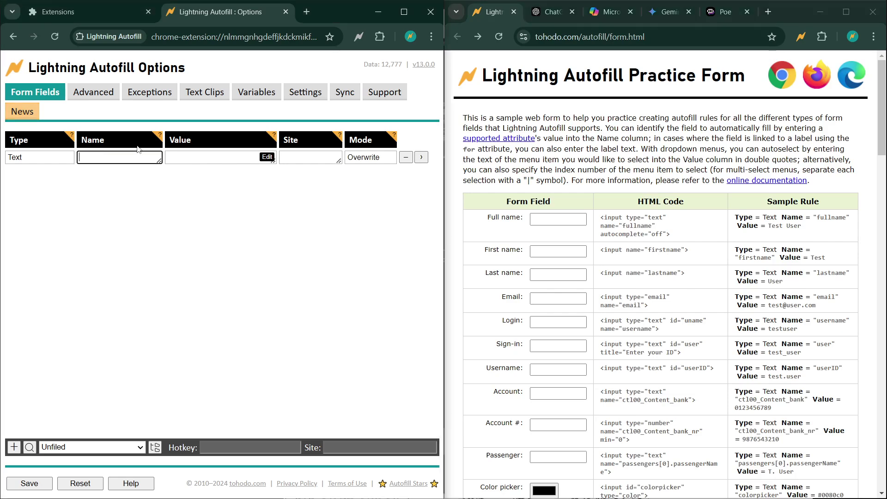
pyautogui.write('"fullnam')
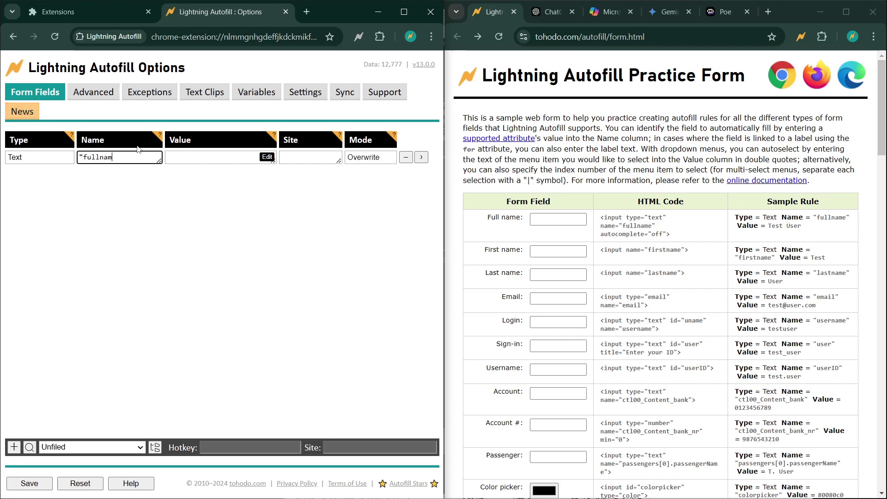
pyautogui.write('e"')
pyautogui.press('Tab')
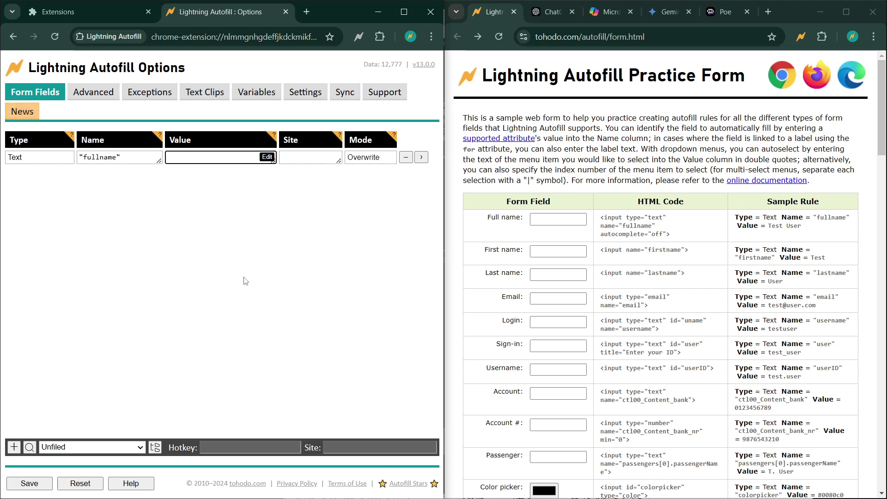
pyautogui.write('@')
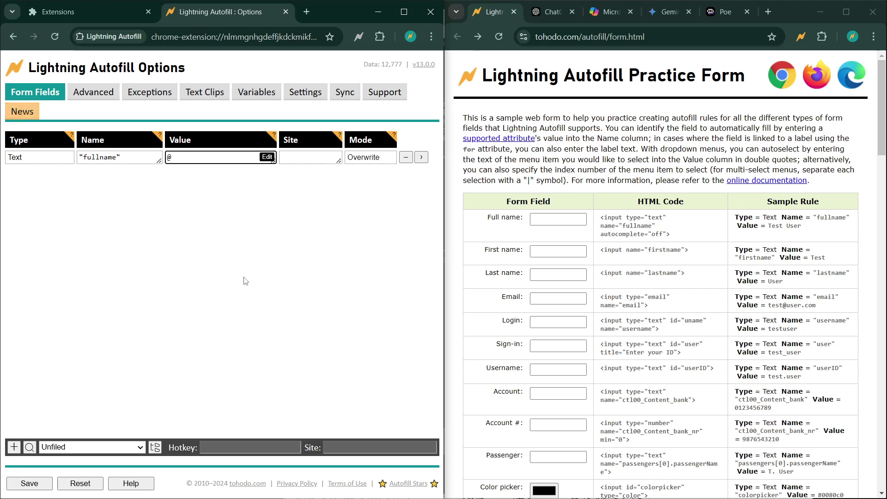
pyautogui.press('BackSpace')
pyautogui.write('{@short_date')
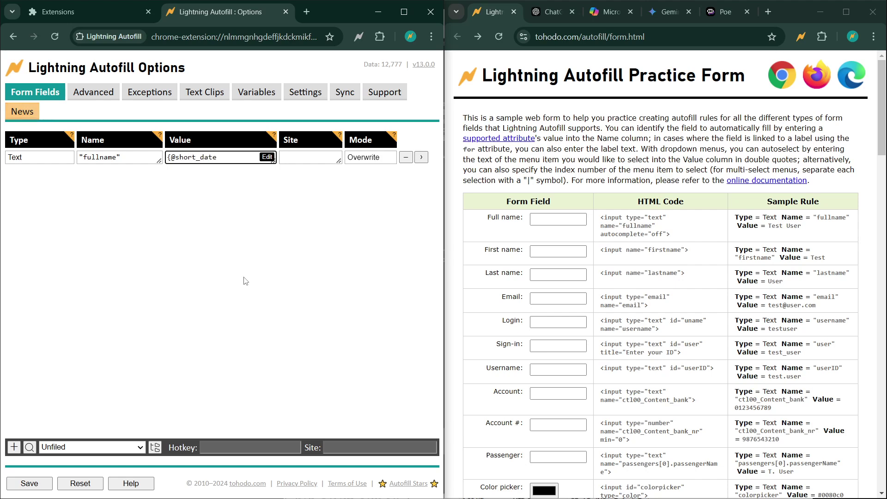
pyautogui.write('}')
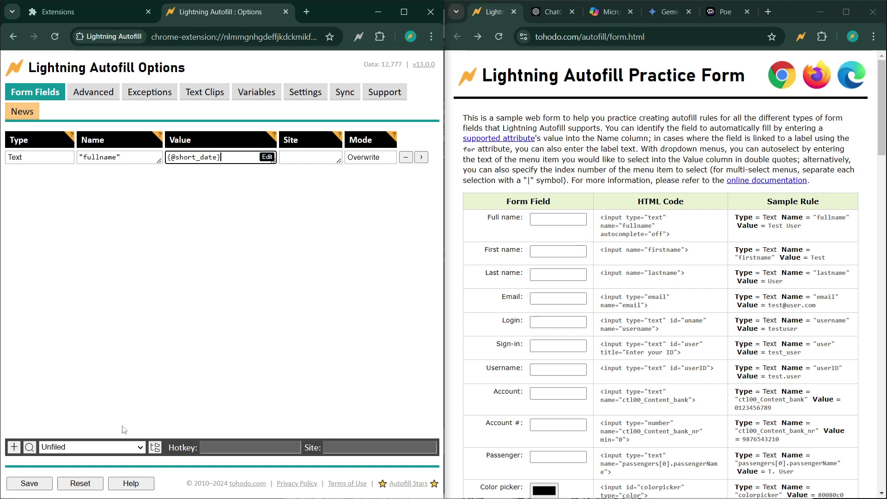
pyautogui.click(34, 486)
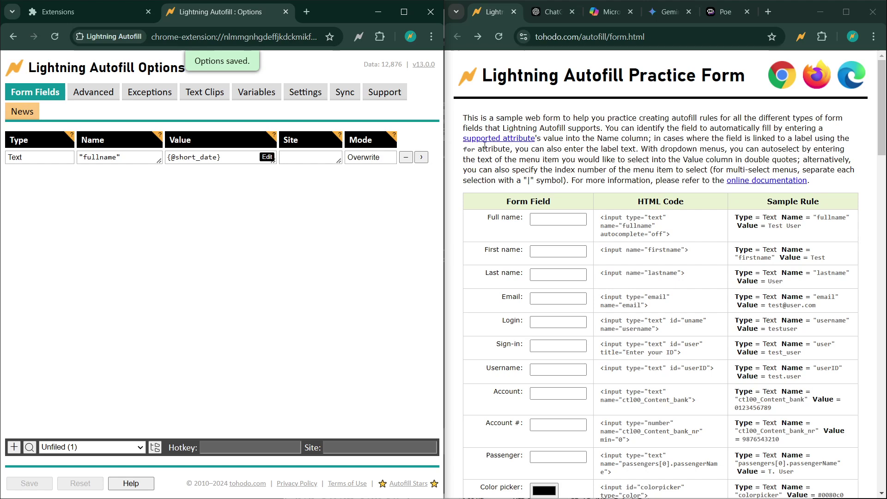
# Step: Reload the practice form to see Full name filled with 12/19/2024, then return to ChatGPT
pyautogui.click(499, 37)
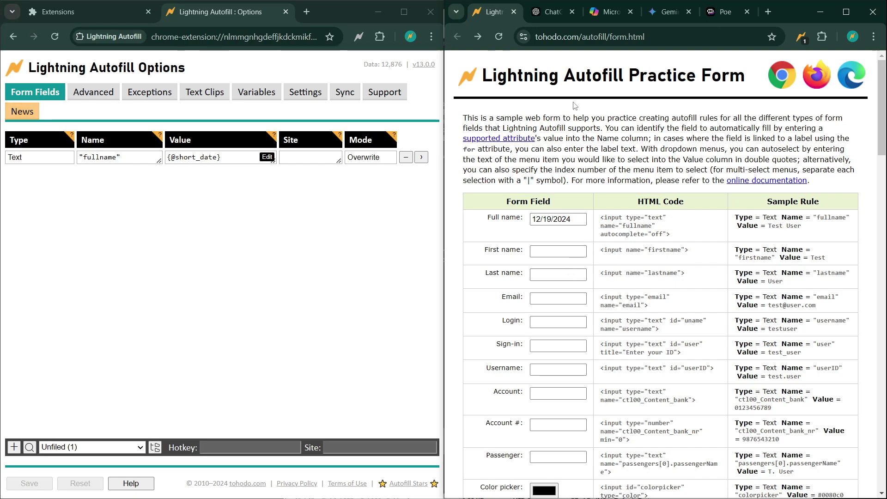
pyautogui.click(550, 14)
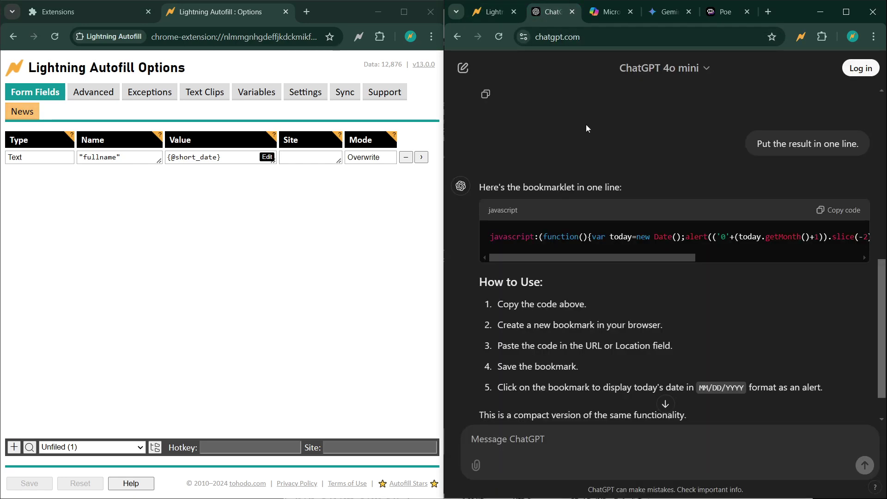
# Step: Copy the original date bookmarklet prompt from the ChatGPT conversation
pyautogui.click(606, 13)
pyautogui.click(555, 13)
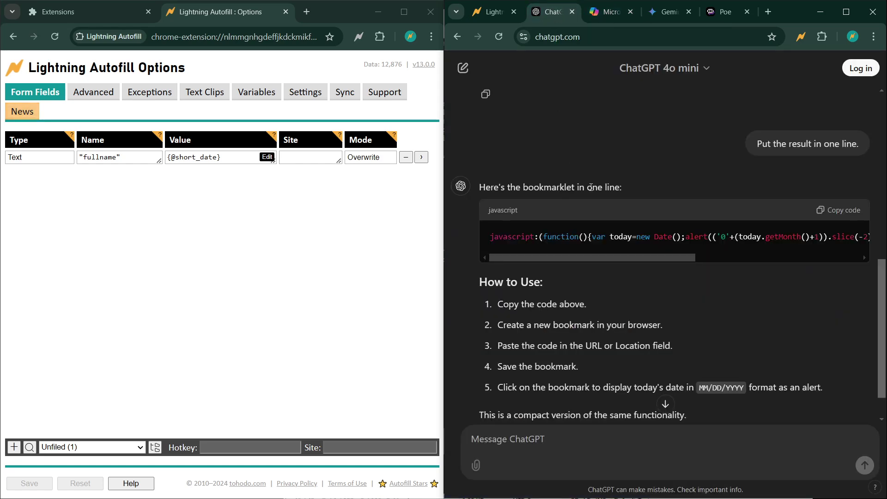
pyautogui.scroll(8, 607, 298)
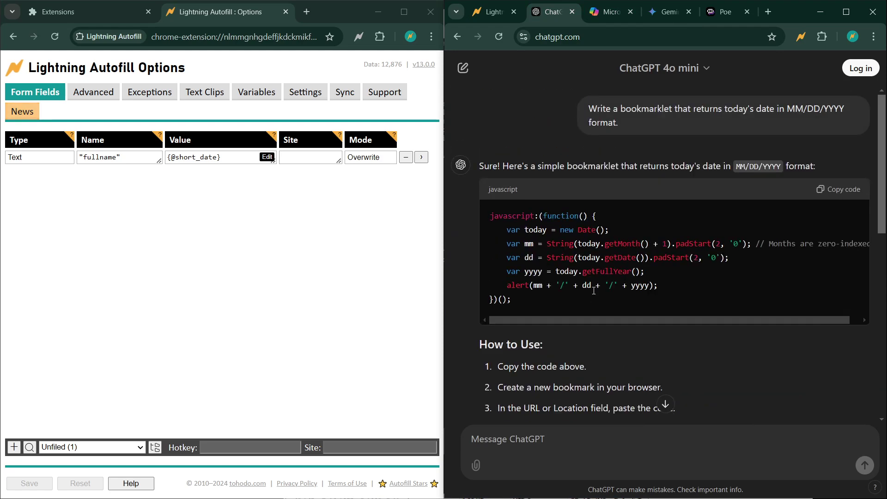
pyautogui.moveTo(632, 121); pyautogui.dragTo(590, 113)
pyautogui.hotkey('ctrl', 'c')
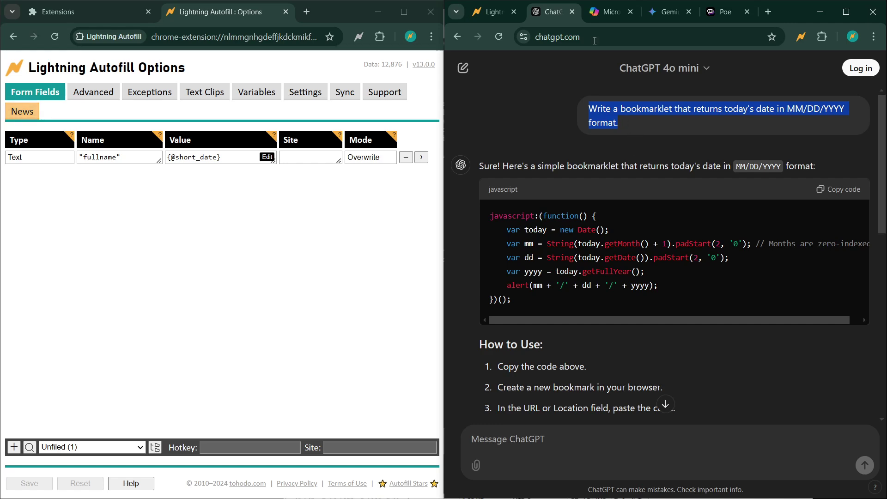
# Step: Send the same prompt to Copilot and copy its one-line bookmarklet code
pyautogui.click(604, 16)
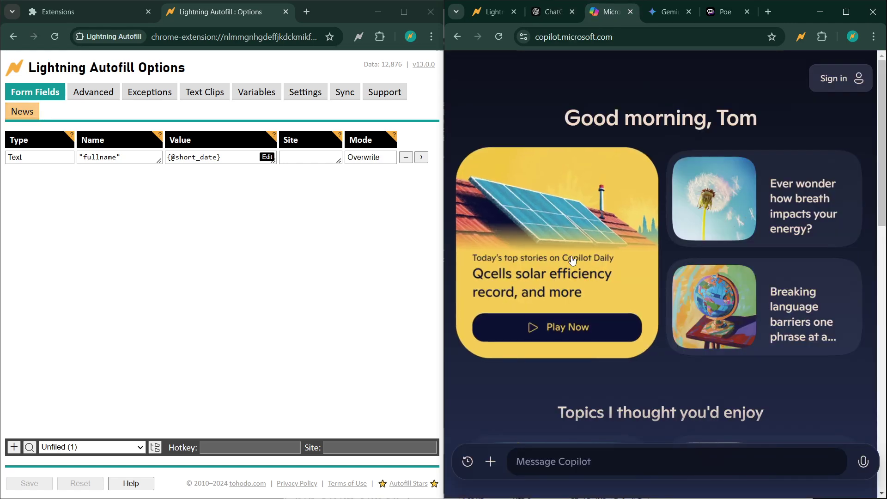
pyautogui.click(614, 466)
pyautogui.hotkey('ctrl', 'v')
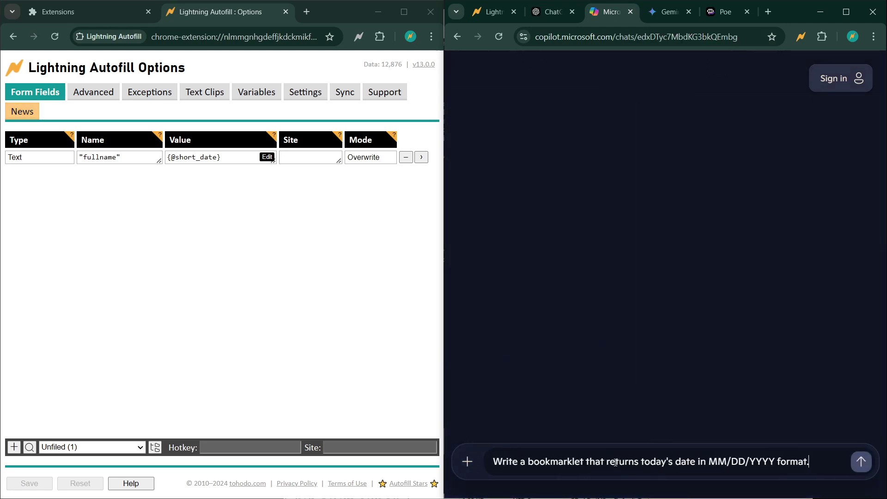
pyautogui.press('Return')
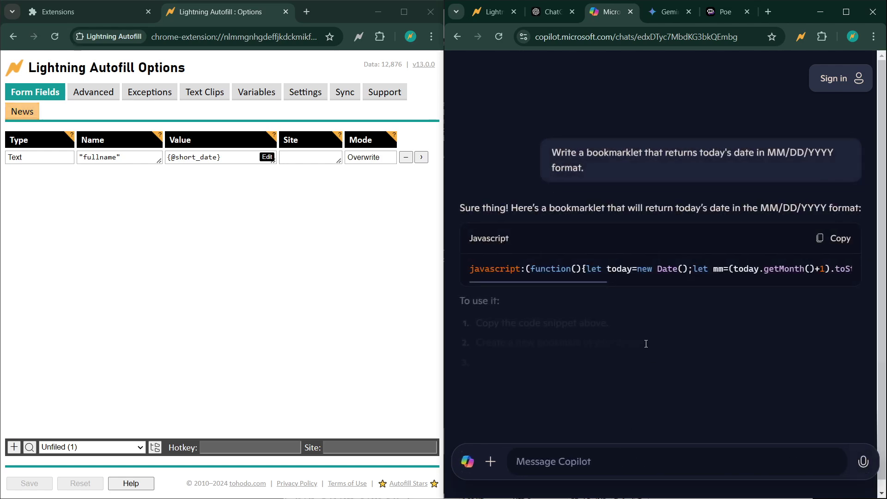
pyautogui.click(841, 239)
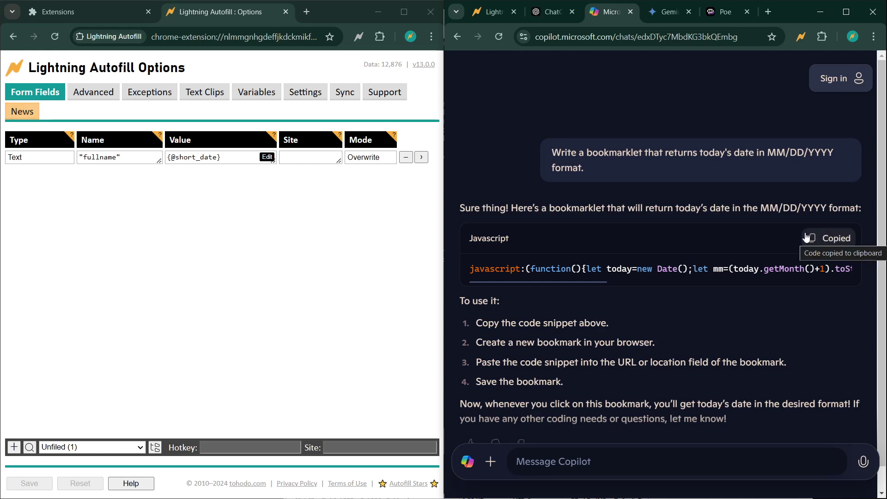
# Step: Add a short_date2 variable from Copilot's pasted code, replacing alert with return, and save
pyautogui.click(256, 95)
pyautogui.click(198, 278)
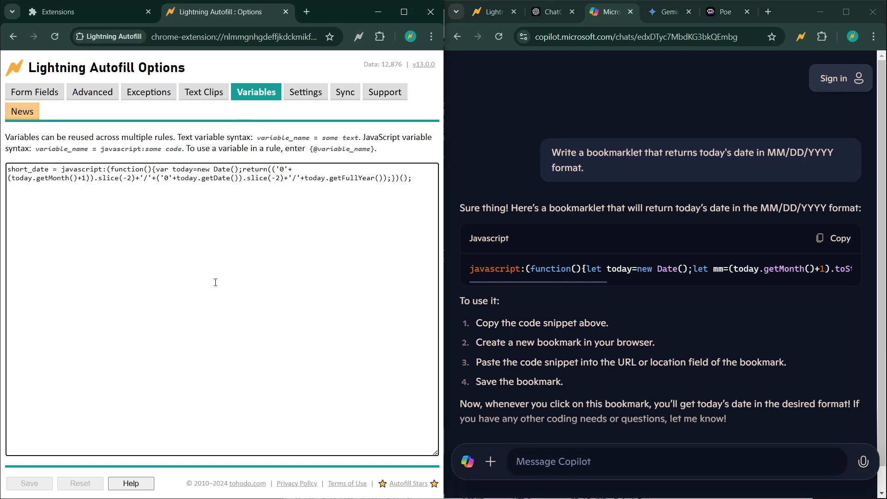
pyautogui.write('short_date2 =')
pyautogui.hotkey('ctrl', 'v')
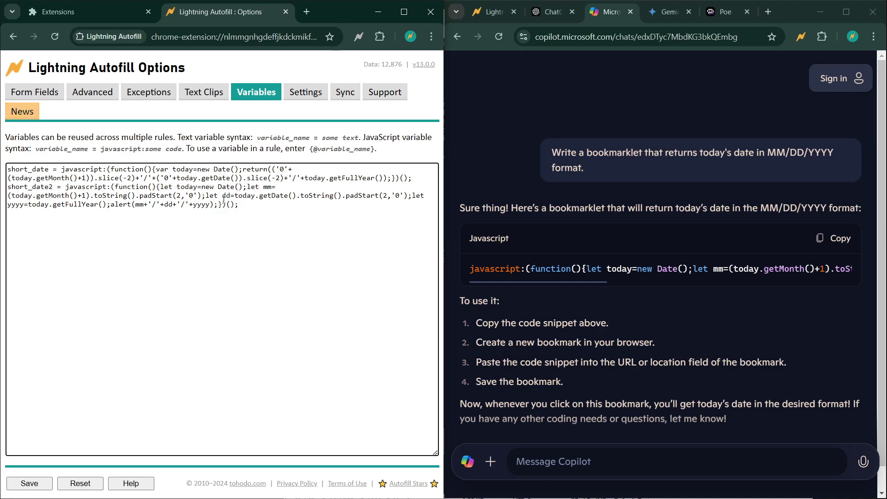
pyautogui.press('Return')
pyautogui.doubleClick(118, 205)
pyautogui.write('return')
pyautogui.click(25, 483)
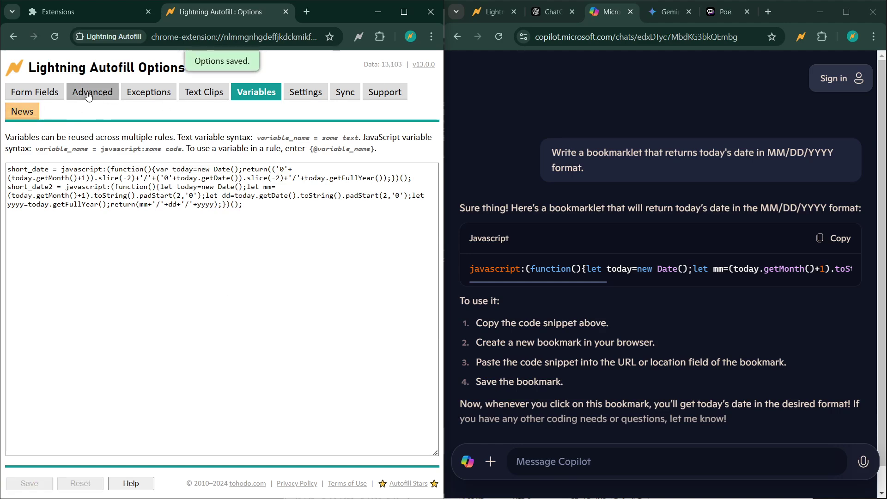
pyautogui.click(49, 101)
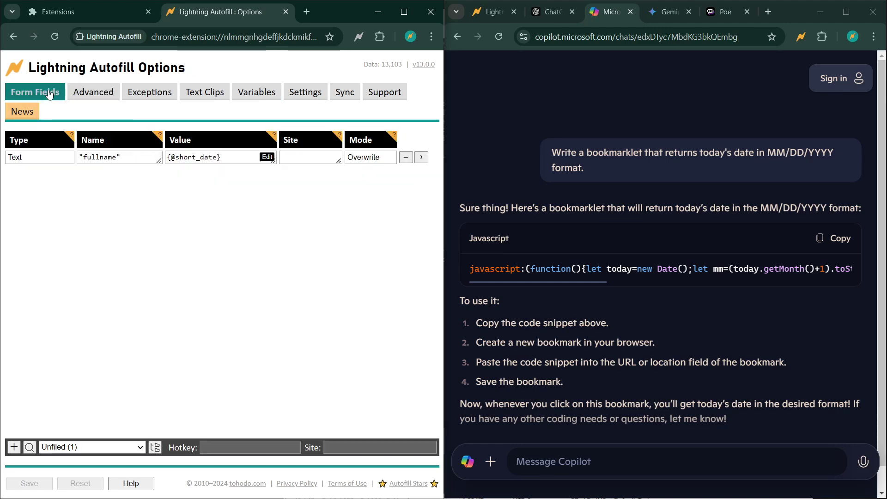
pyautogui.click(215, 156)
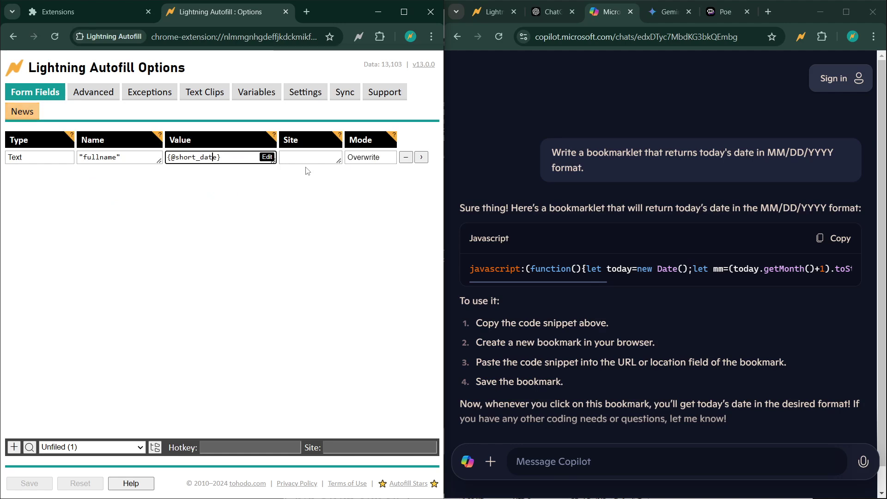
pyautogui.press('Right')
pyautogui.write('2')
pyautogui.click(37, 484)
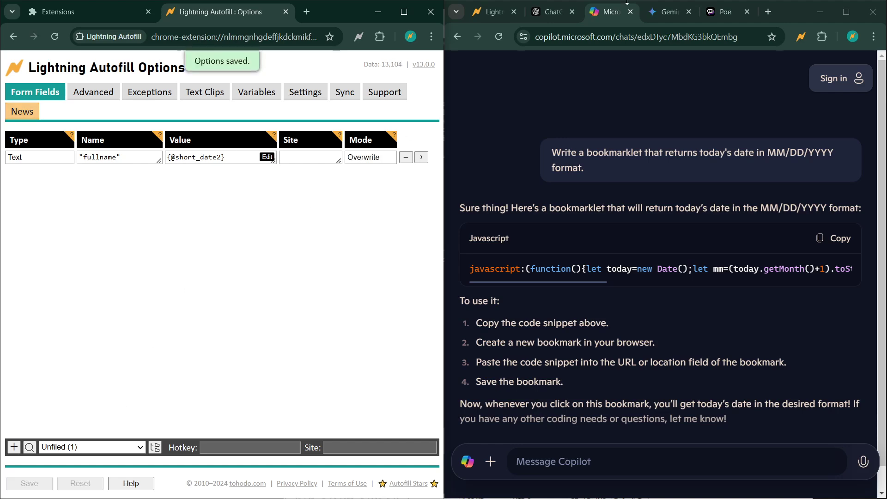
pyautogui.click(493, 14)
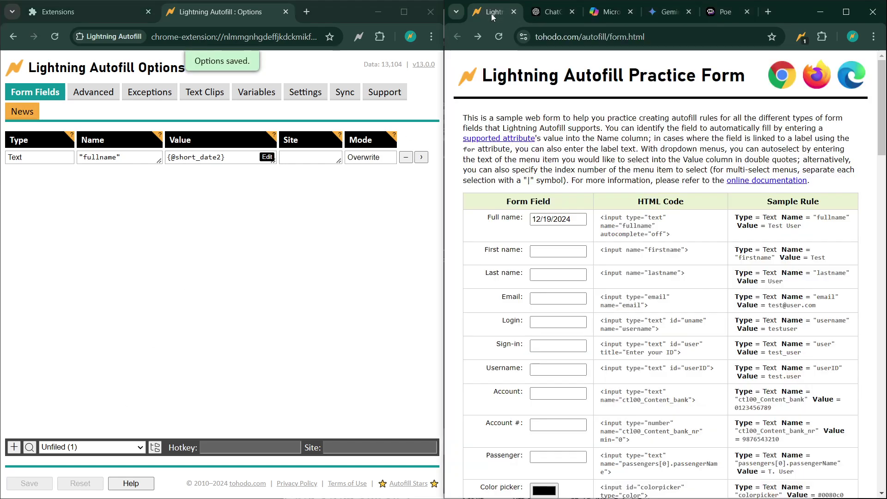
pyautogui.click(494, 40)
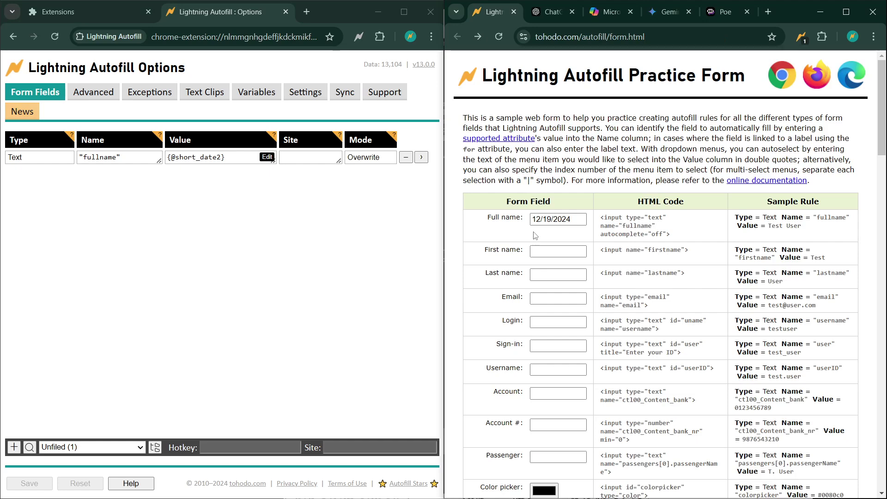
# Step: Copy the date bookmarklet prompt from the Copilot chat to reuse in Gemini
pyautogui.click(662, 14)
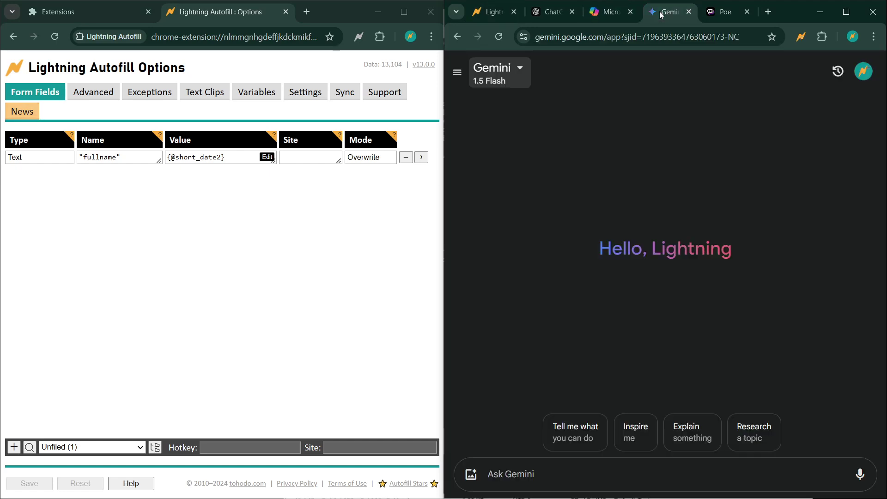
pyautogui.click(597, 479)
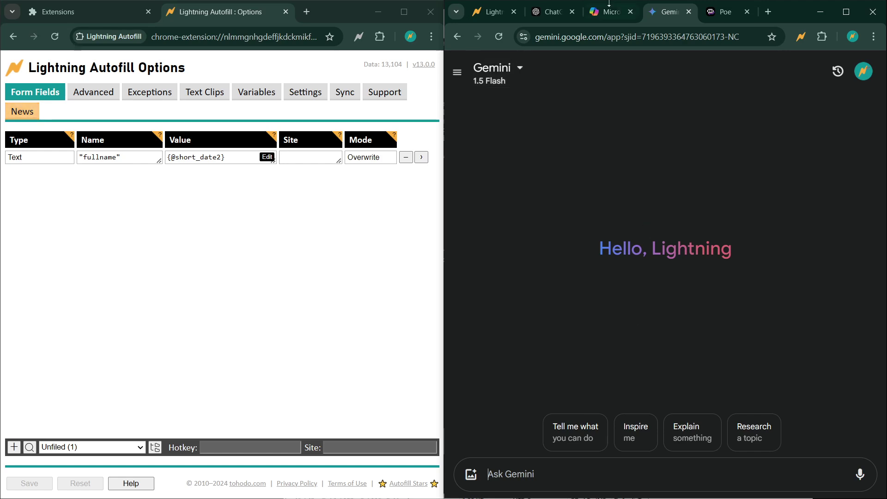
pyautogui.moveTo(558, 13)
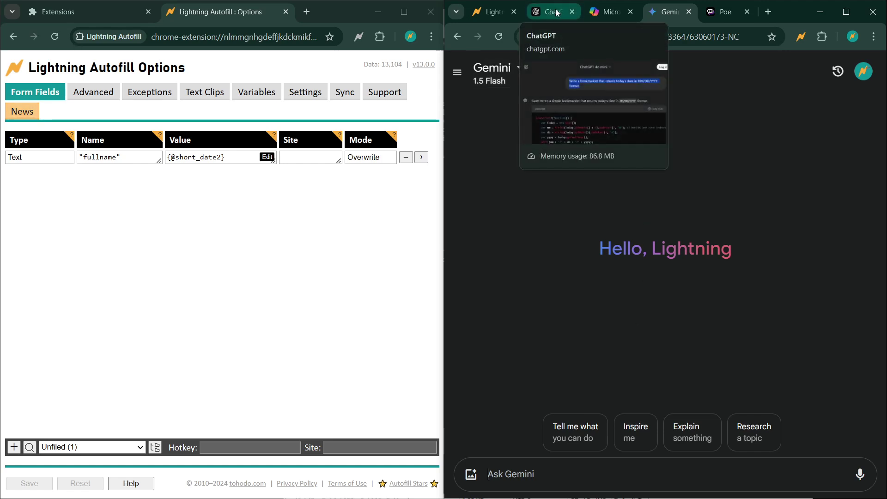
pyautogui.click(606, 11)
pyautogui.moveTo(599, 168); pyautogui.dragTo(541, 159)
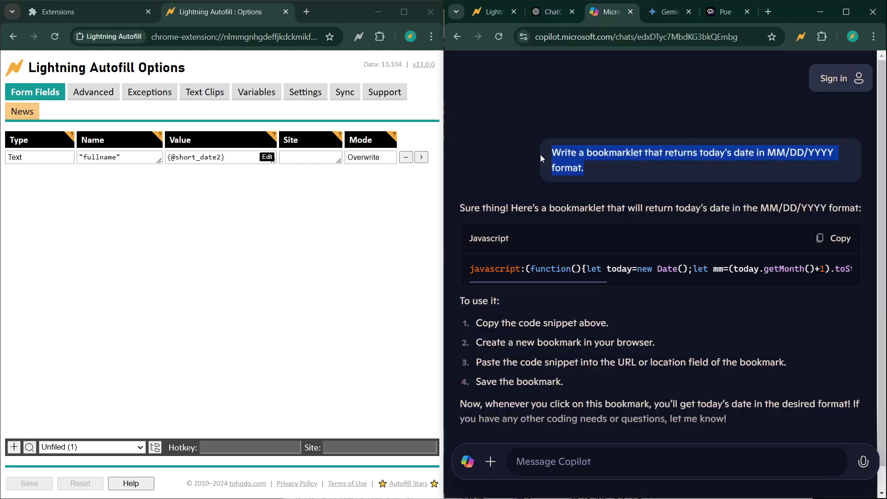
# Step: Submit the prompt to Gemini and copy its one-line toLocaleDateString bookmarklet code
pyautogui.click(658, 10)
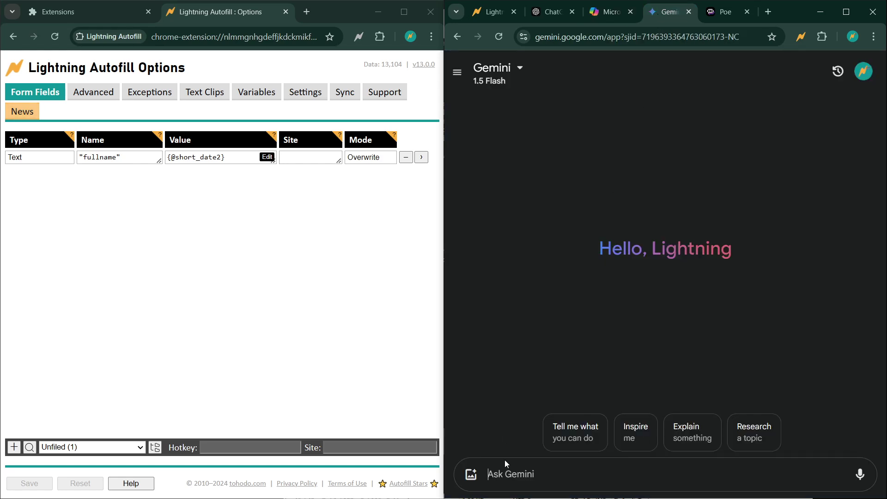
pyautogui.hotkey('ctrl', 'v')
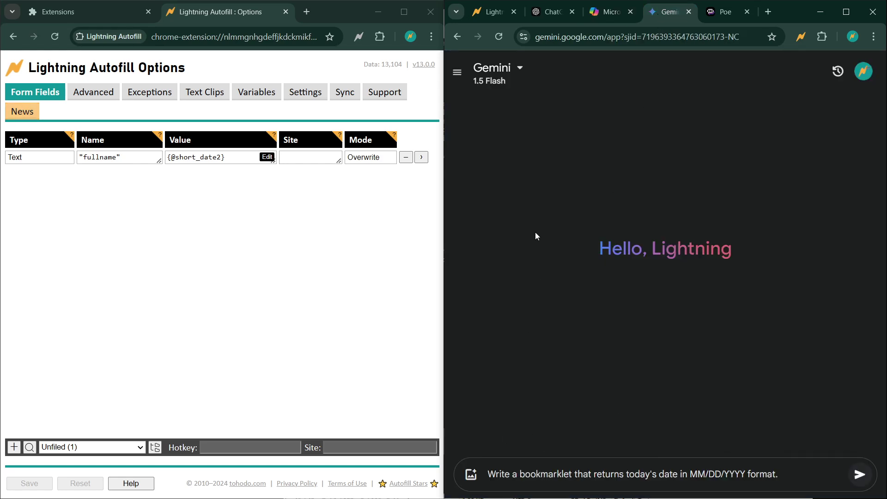
pyautogui.press('Return')
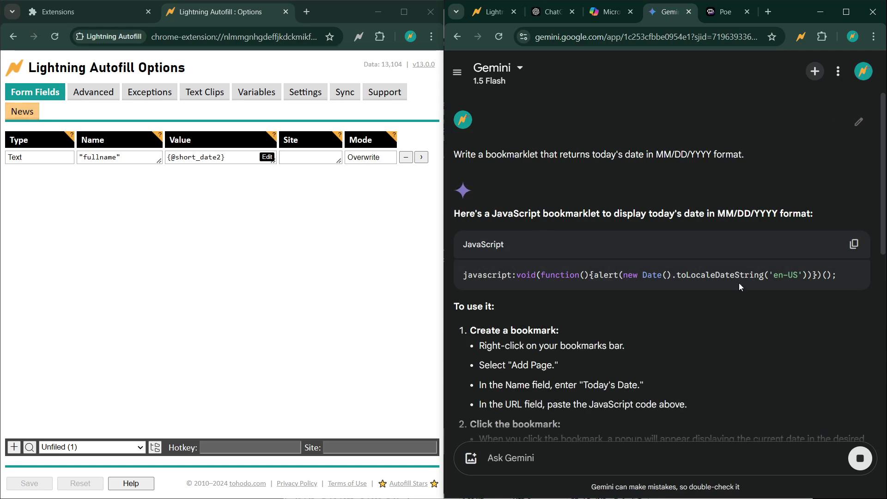
pyautogui.click(855, 245)
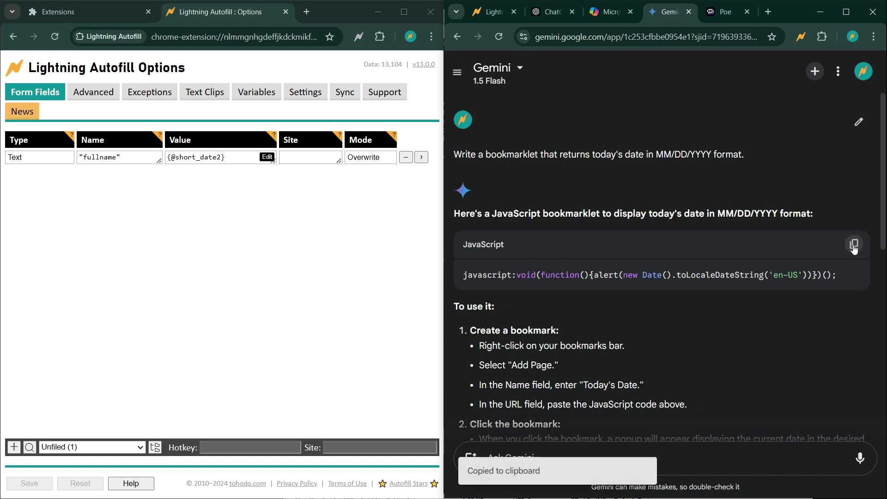
# Step: Add a short_date3 variable with Gemini's date code, replacing alert with return, and save
pyautogui.click(262, 94)
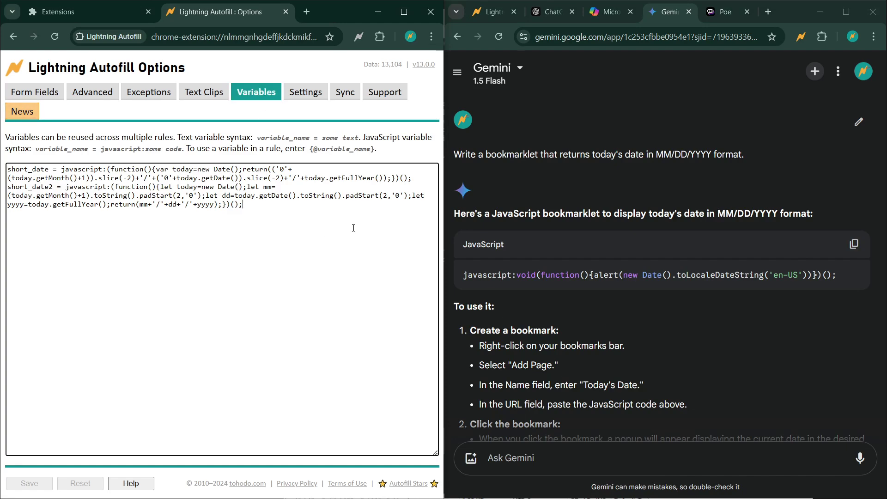
pyautogui.press('Return')
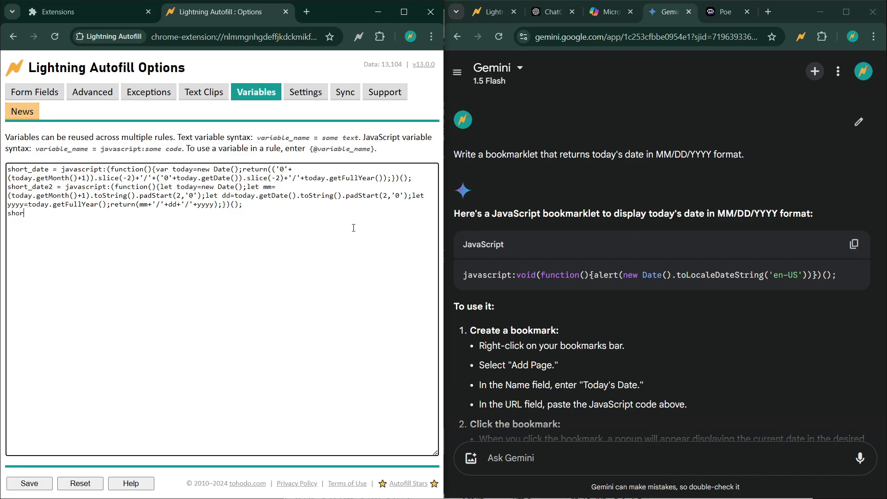
pyautogui.write('t_date3 =')
pyautogui.hotkey('ctrl', 'v')
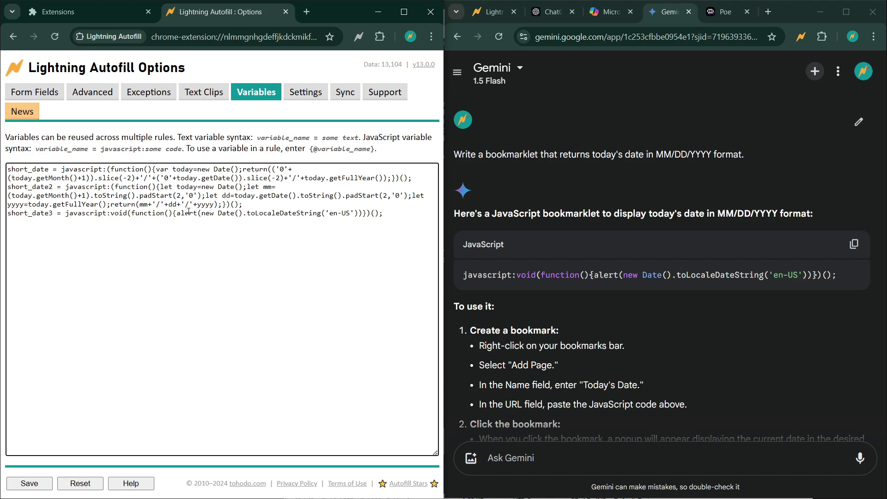
pyautogui.doubleClick(188, 213)
pyautogui.write('return')
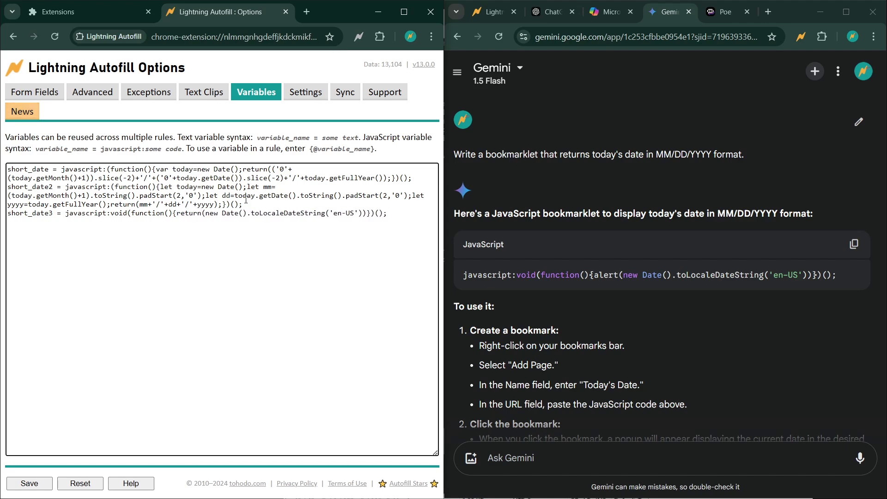
pyautogui.click(29, 483)
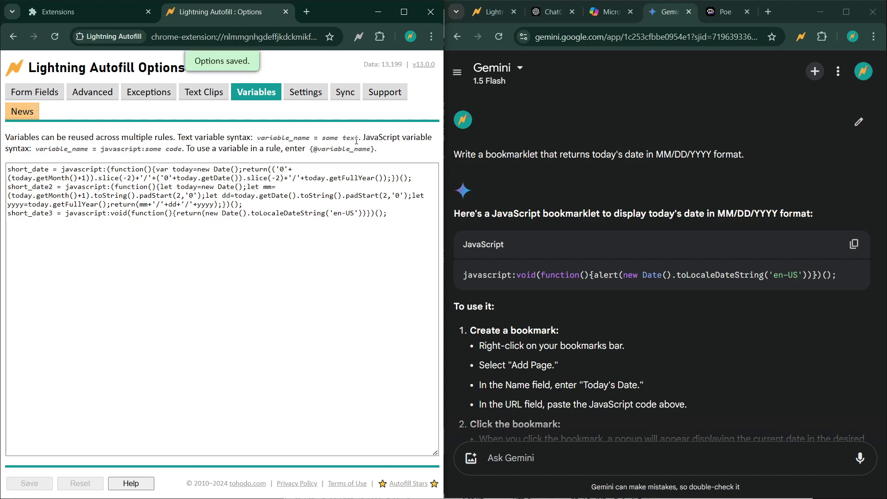
pyautogui.click(39, 95)
pyautogui.click(217, 157)
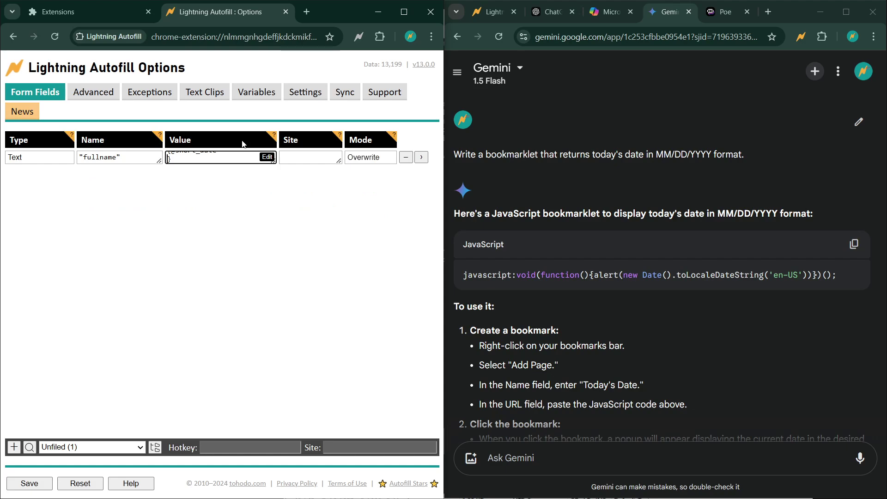
pyautogui.press('Delete')
pyautogui.click(34, 484)
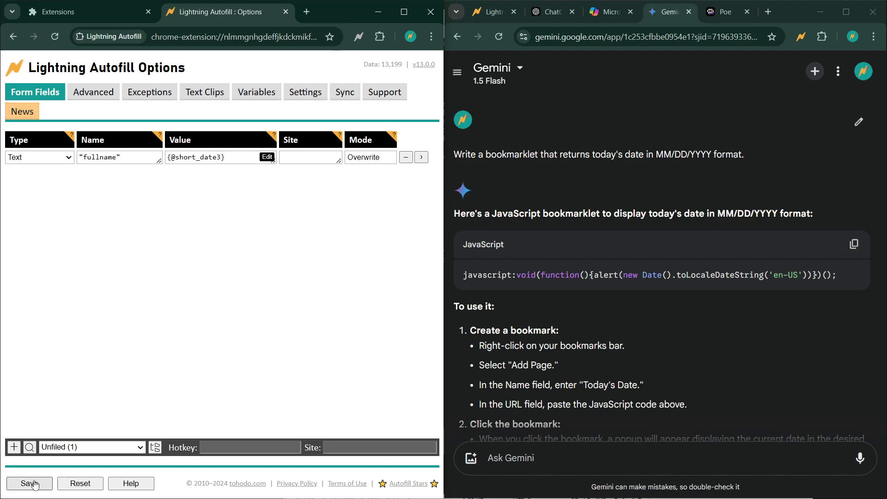
pyautogui.click(492, 16)
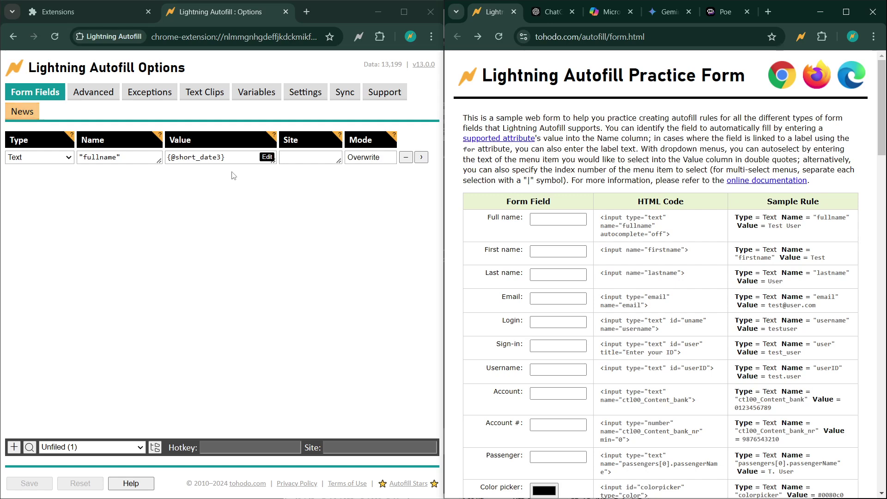
pyautogui.click(234, 159)
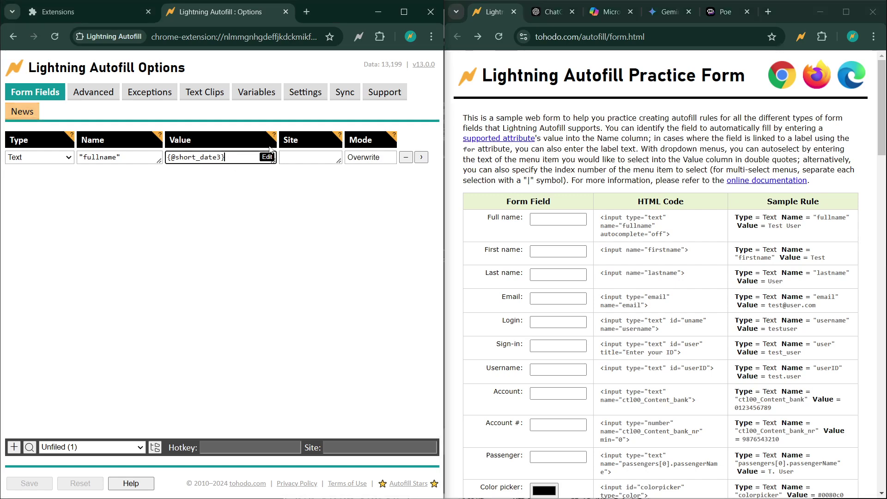
pyautogui.press('BackSpace')
pyautogui.write('2')
pyautogui.click(29, 483)
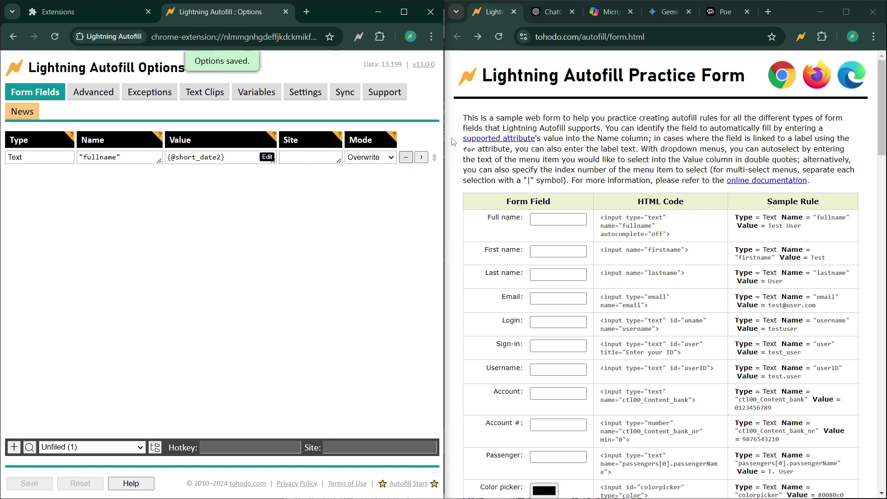
pyautogui.click(499, 37)
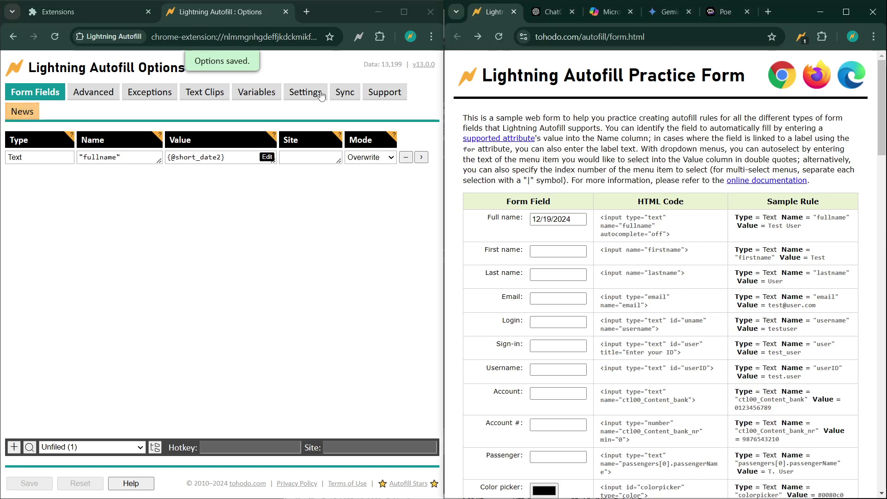
pyautogui.click(233, 157)
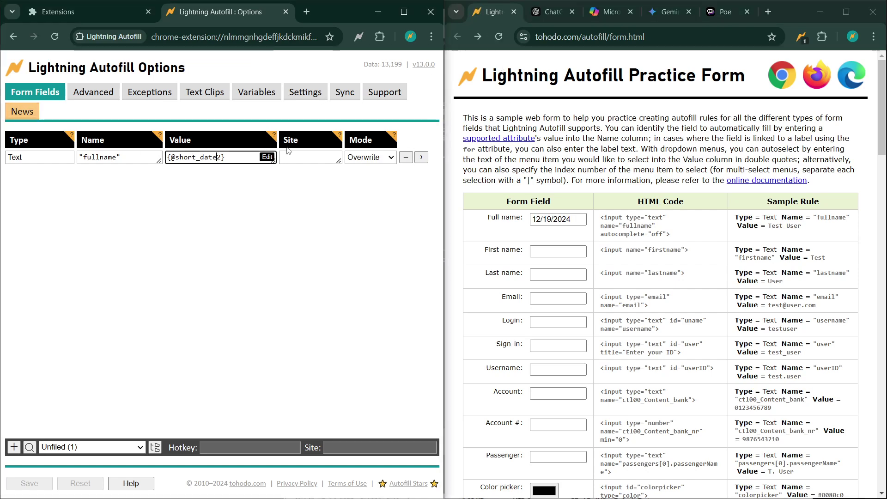
pyautogui.press('Delete')
pyautogui.write('3')
pyautogui.click(25, 483)
pyautogui.click(498, 37)
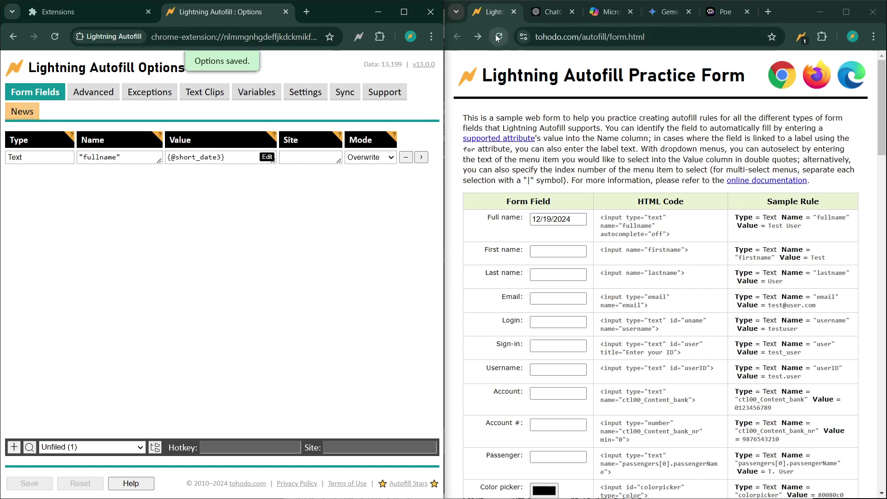
pyautogui.click(497, 37)
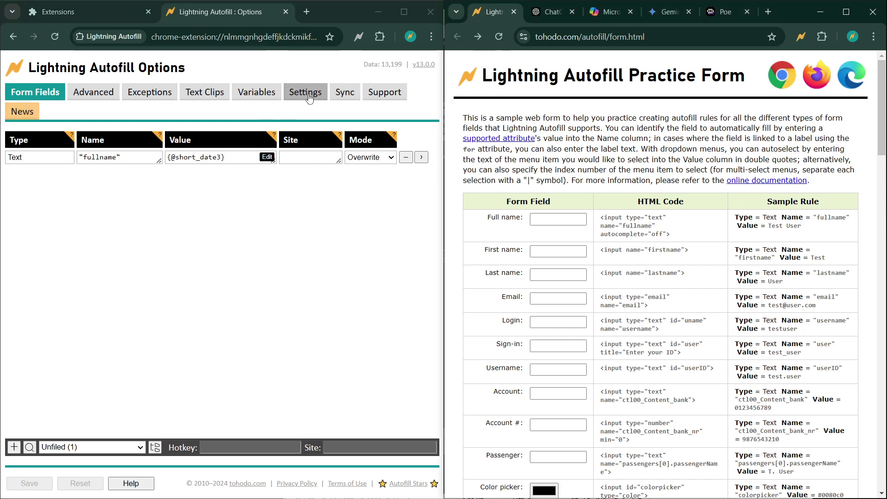
pyautogui.click(266, 96)
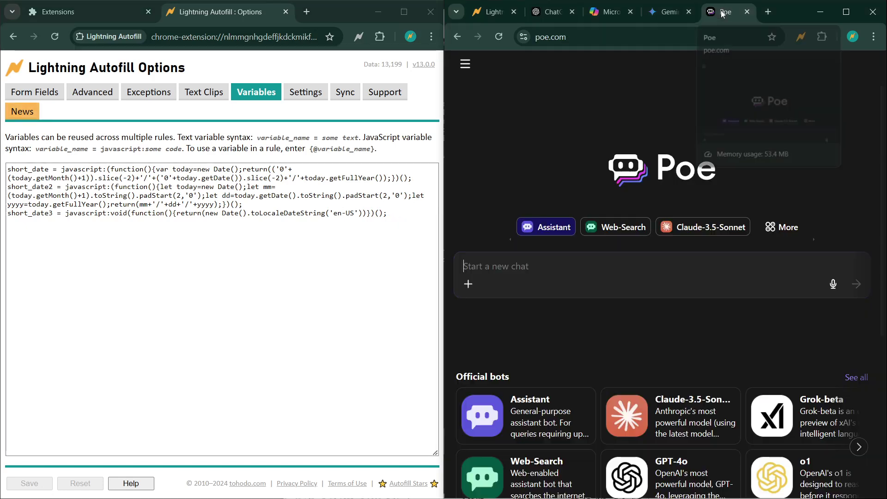
# Step: Start a Poe chat with the Claude-3.5-Sonnet bot
pyautogui.click(724, 12)
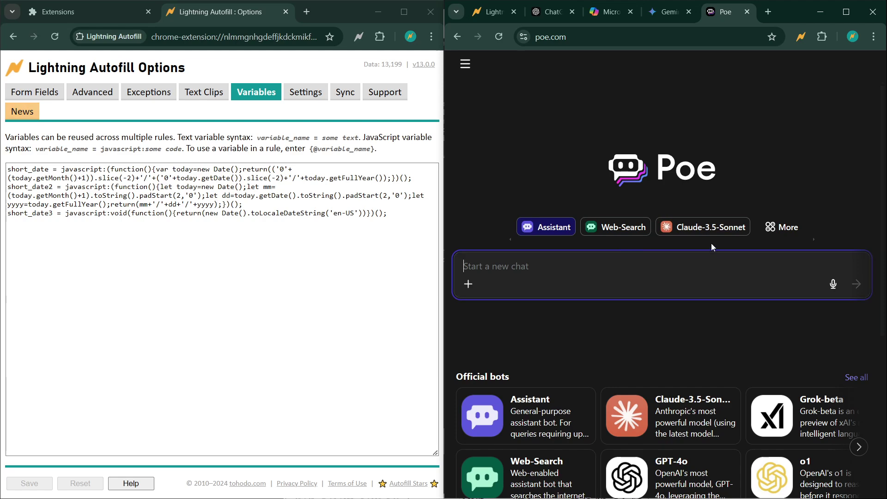
pyautogui.click(786, 231)
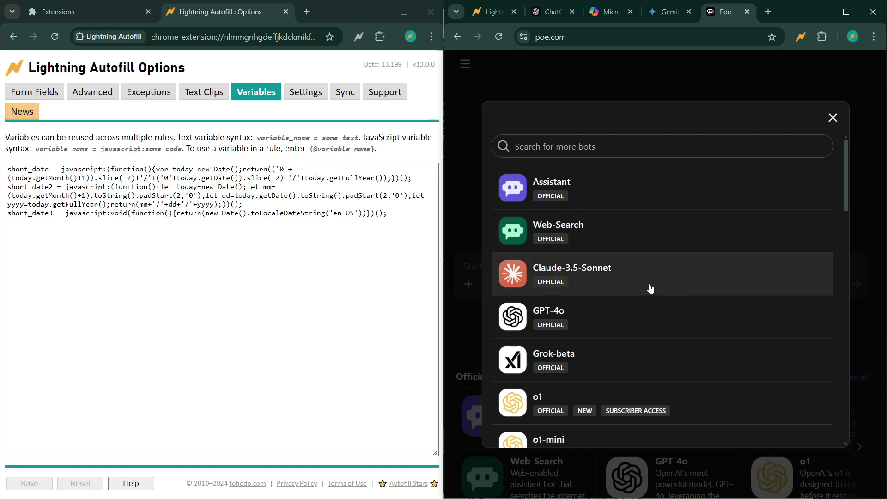
pyautogui.scroll(-1, 587, 278)
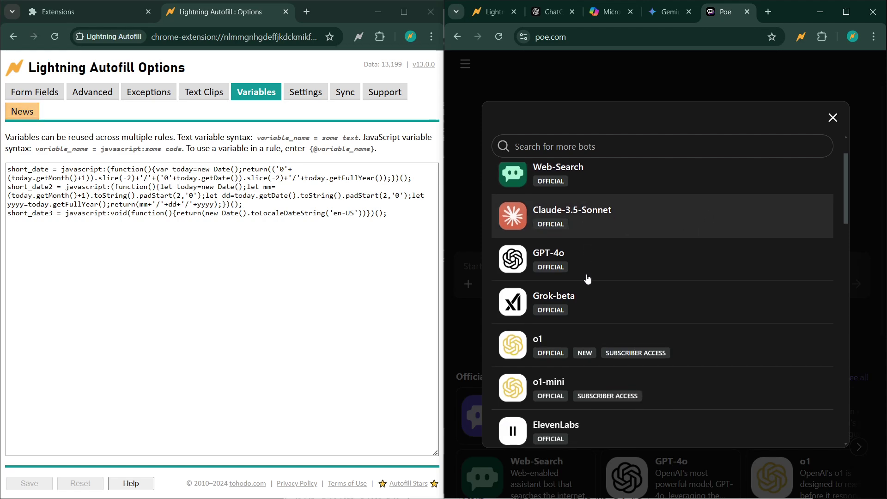
pyautogui.scroll(1, 590, 282)
pyautogui.click(592, 285)
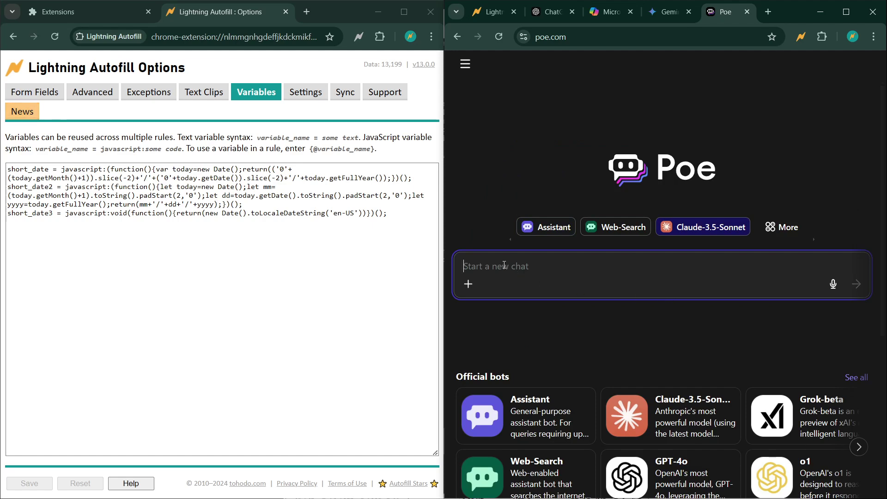
# Step: Send Claude Gemini's date bookmarklet prompt, then ask 'Rewrite in one line.'
pyautogui.click(665, 12)
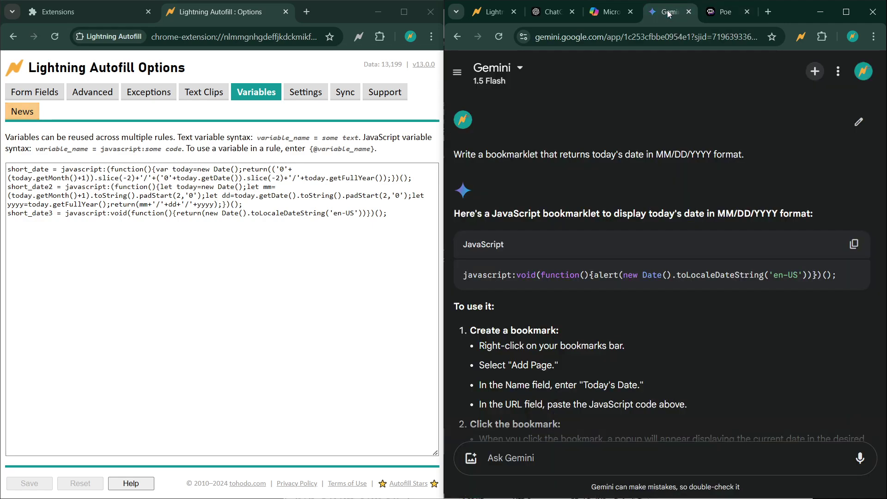
pyautogui.tripleClick(747, 156)
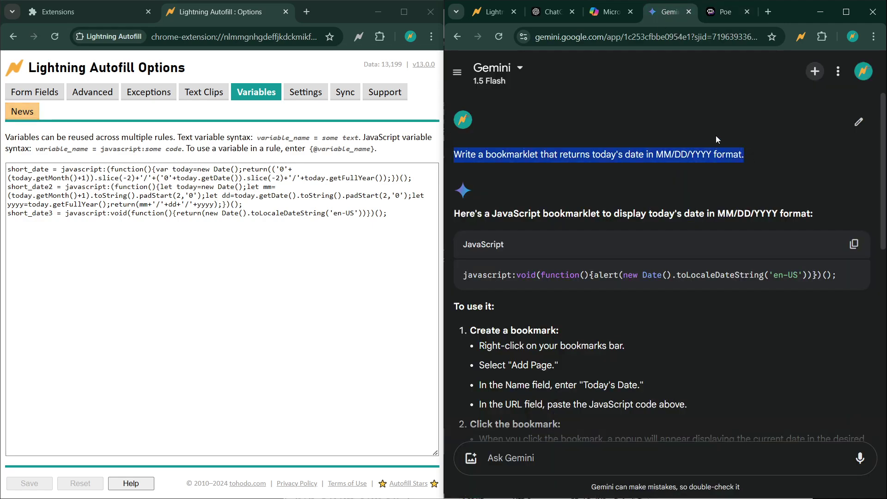
pyautogui.click(723, 13)
pyautogui.hotkey('ctrl', 'v')
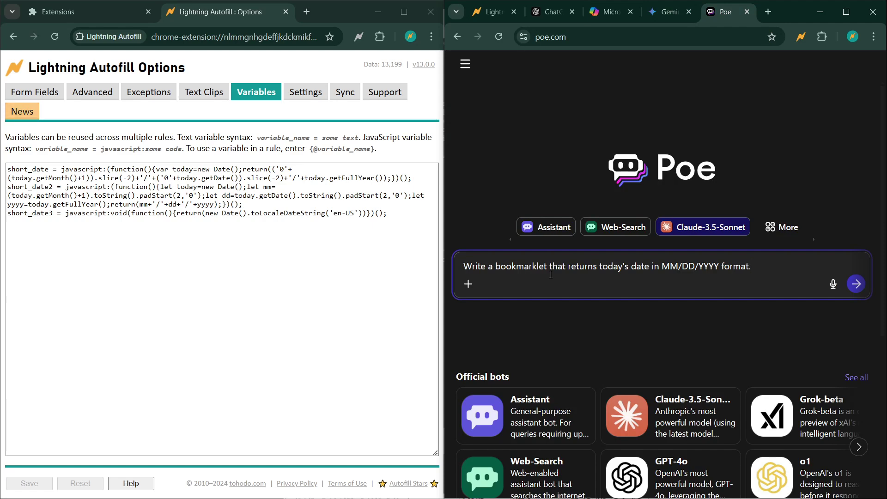
pyautogui.click(855, 284)
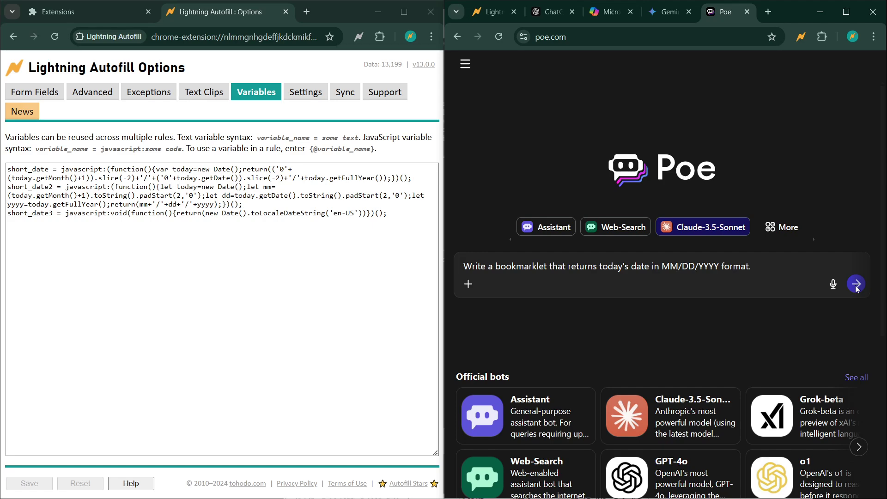
pyautogui.click(685, 413)
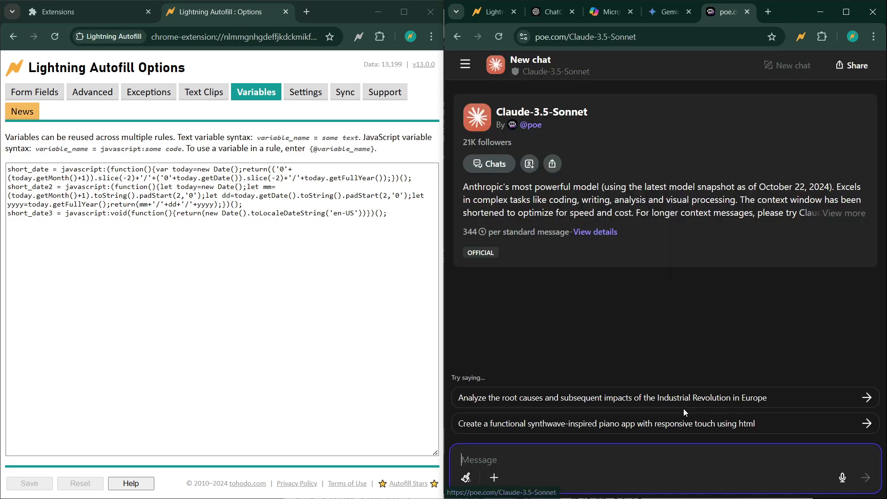
pyautogui.click(549, 460)
pyautogui.press('Return')
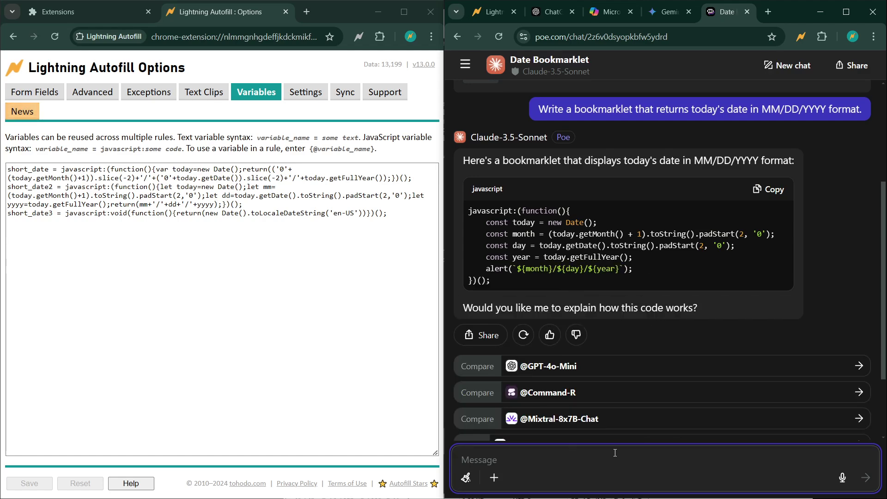
pyautogui.write('Rewrite in ')
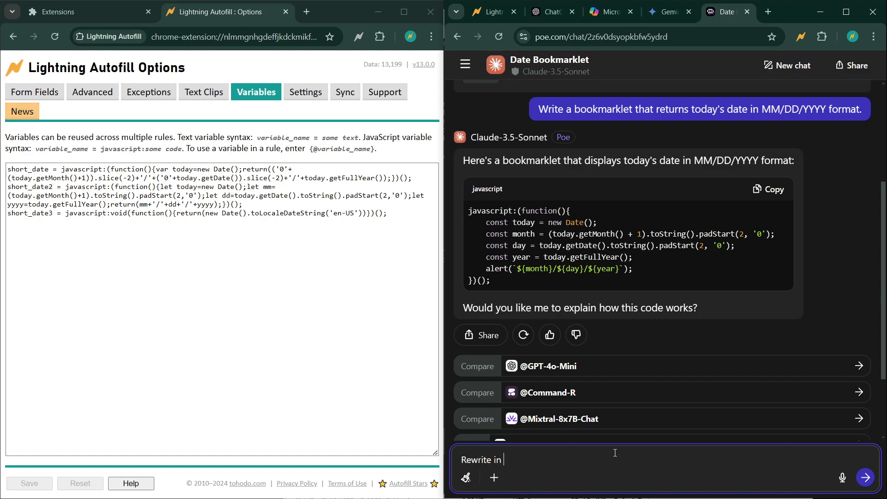
pyautogui.write('one line.')
pyautogui.press('Return')
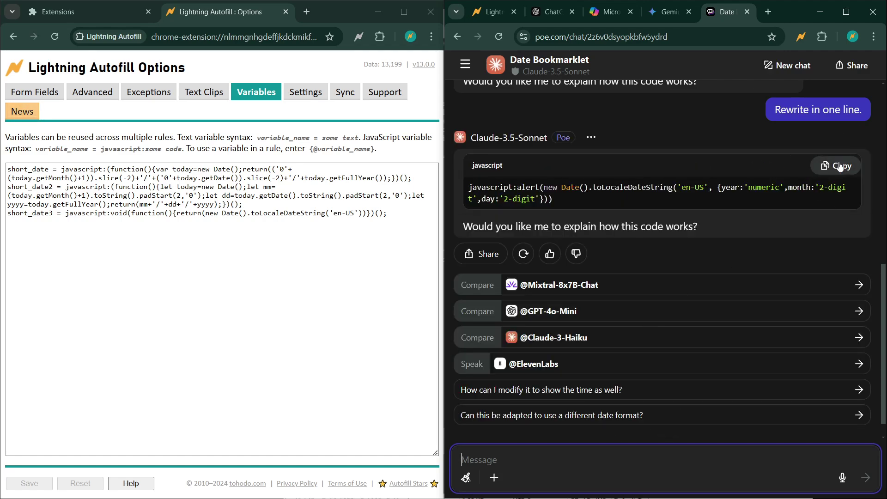
# Step: Add 'short_date4 =' with Claude's one-line date code, swap alert for return, and save
pyautogui.click(838, 168)
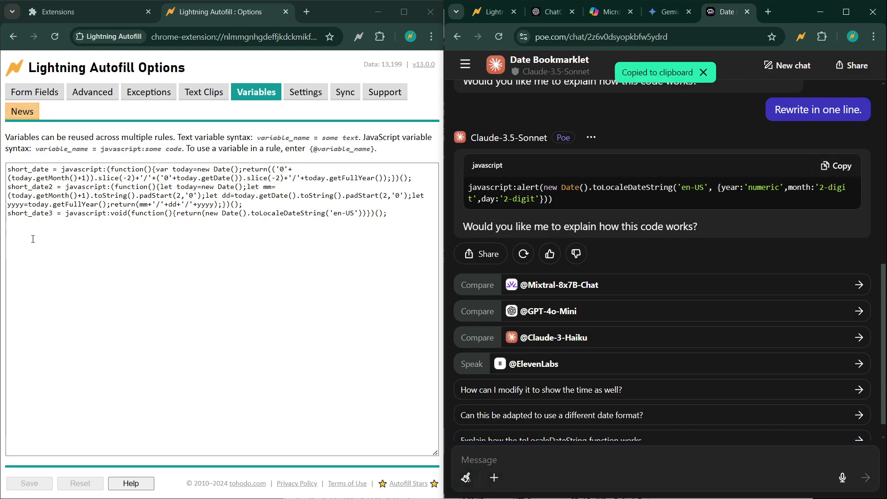
pyautogui.click(97, 254)
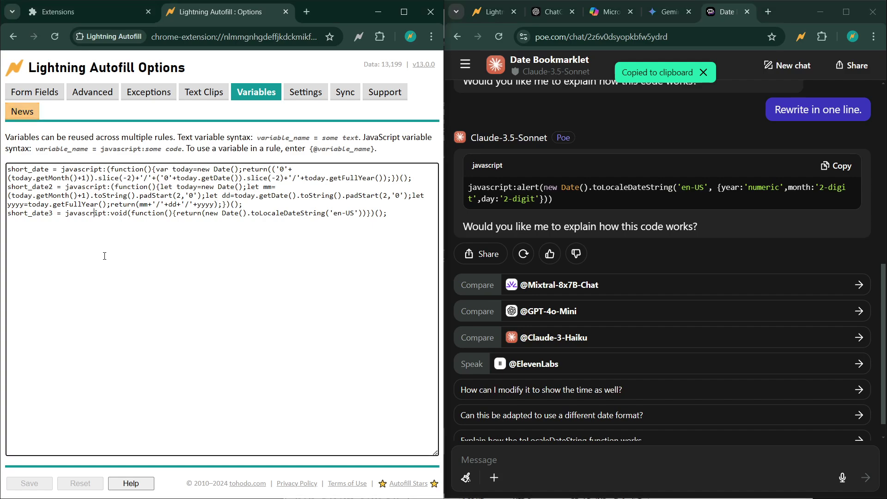
pyautogui.press('End')
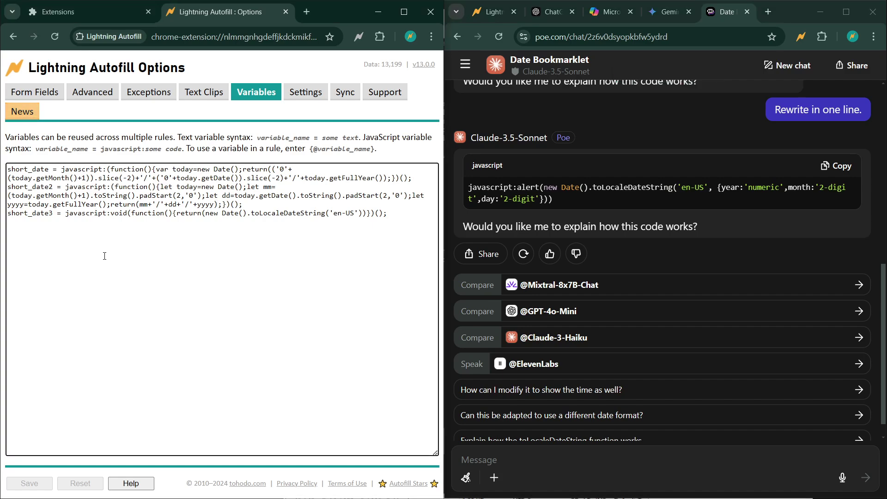
pyautogui.press('Return')
pyautogui.write('short_date4 =')
pyautogui.hotkey('ctrl', 'v')
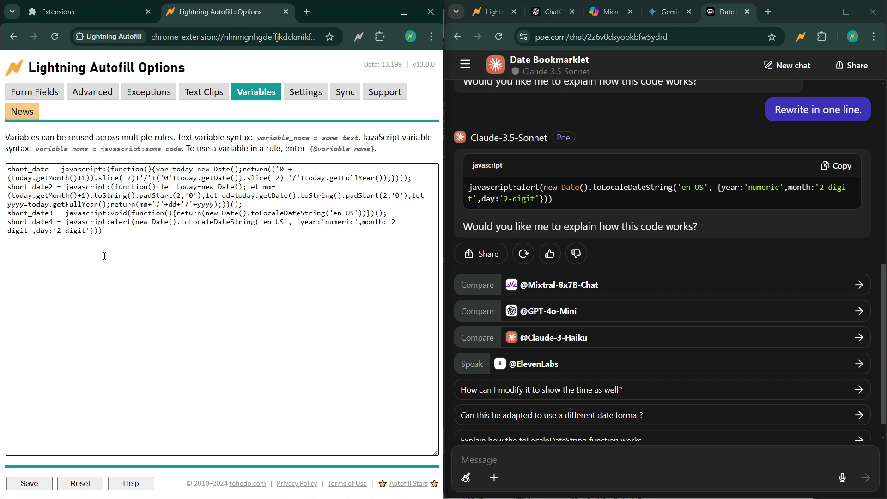
pyautogui.doubleClick(118, 223)
pyautogui.write('return')
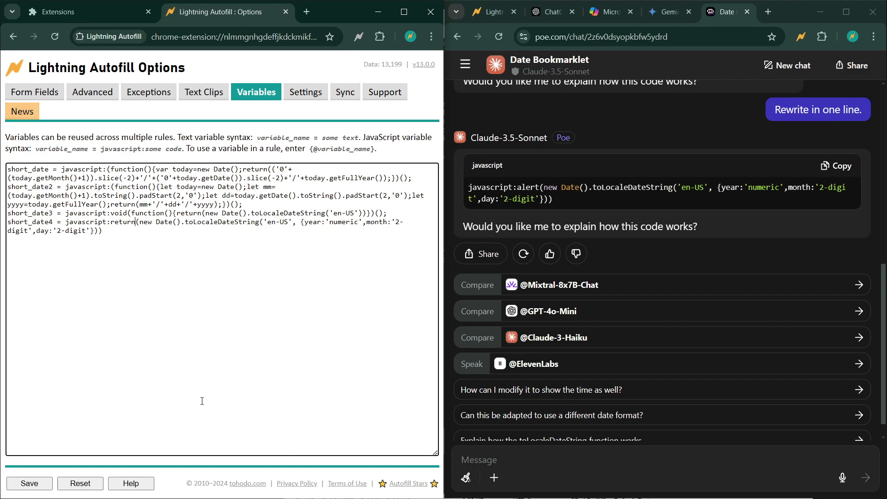
pyautogui.click(29, 483)
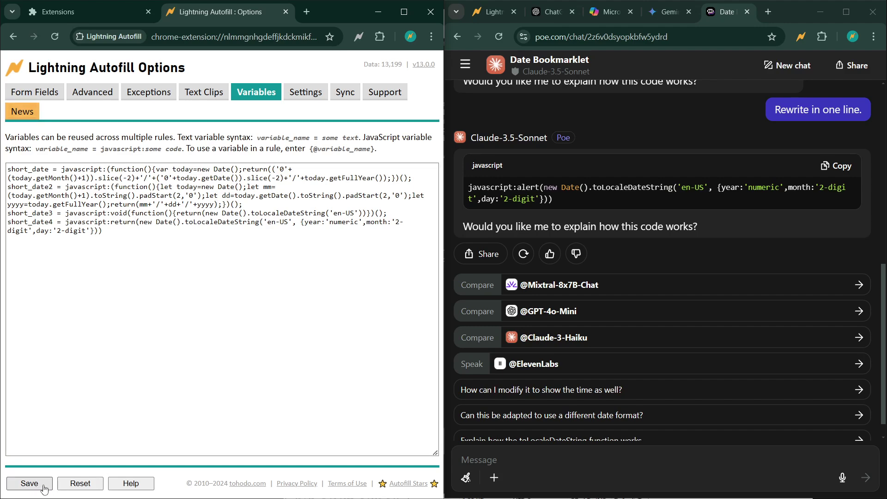
pyautogui.click(35, 92)
pyautogui.click(196, 157)
pyautogui.press('BackSpace')
pyautogui.write('4')
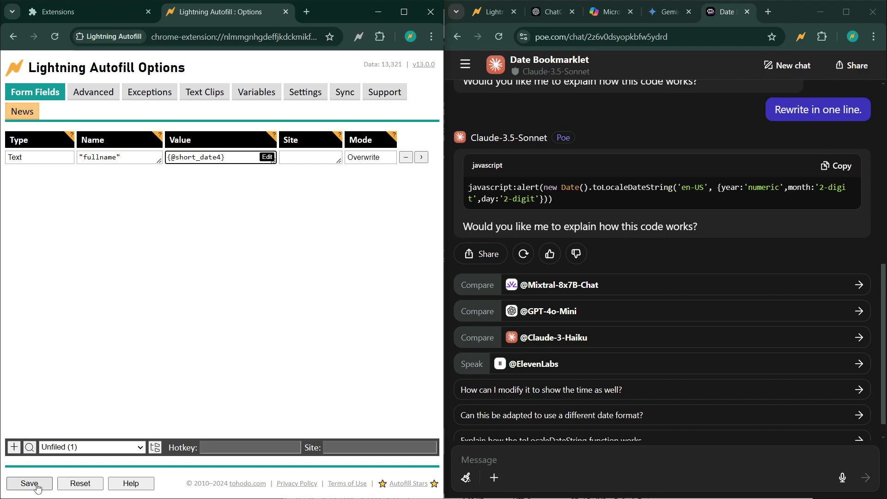
pyautogui.click(29, 483)
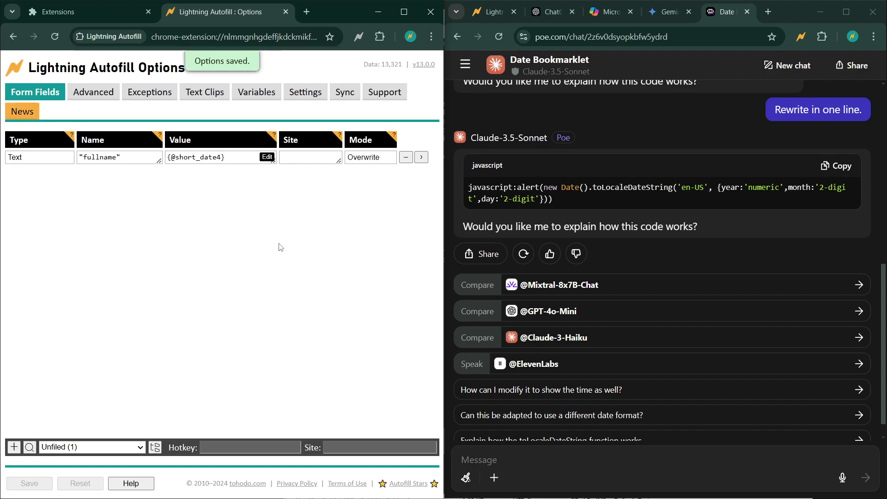
pyautogui.click(511, 4)
pyautogui.click(499, 37)
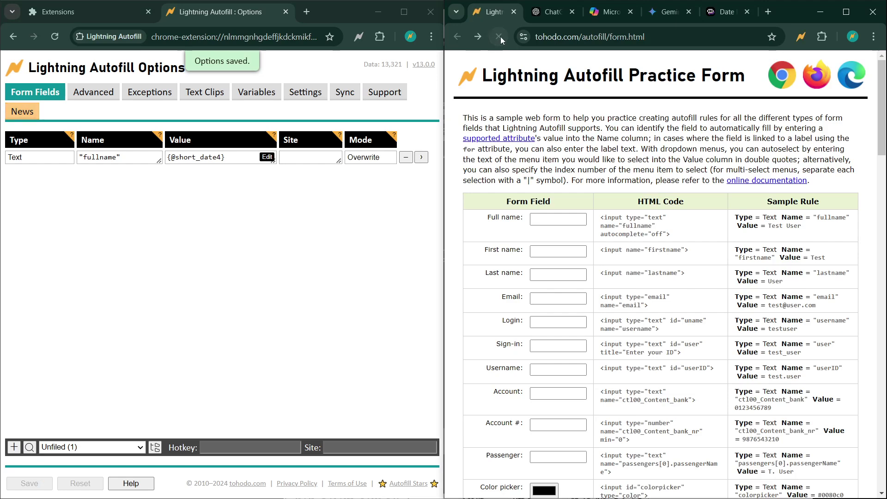
pyautogui.click(500, 38)
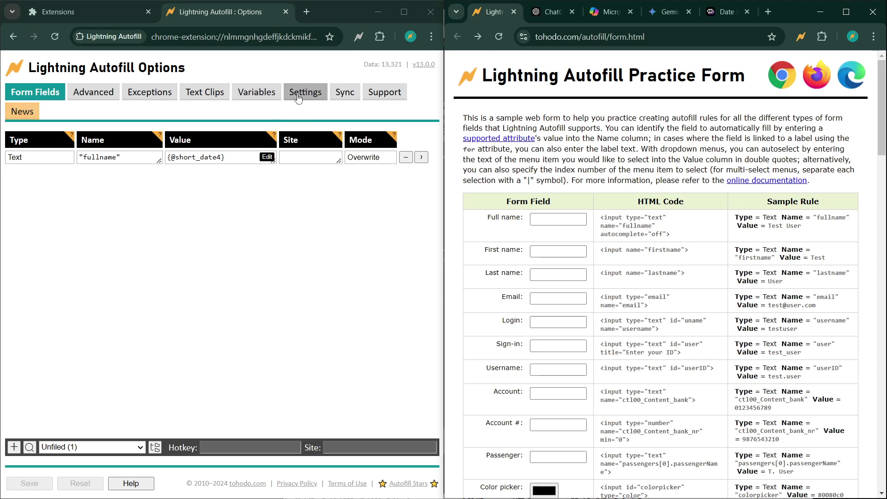
# Step: Delete return from the short_date4 code, save, and reload the form to show 12/19/2024
pyautogui.click(256, 92)
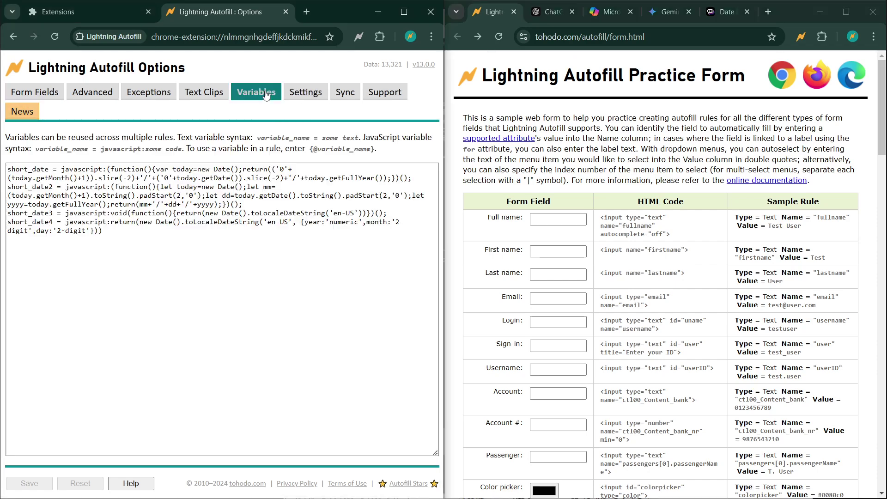
pyautogui.click(134, 222)
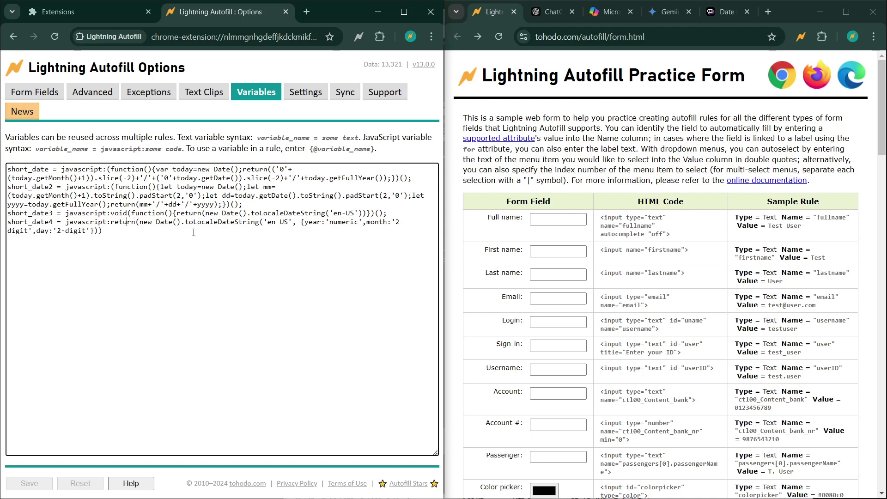
pyautogui.press('Left')
pyautogui.hotkey('ctrl', 'shift', 'Right')
pyautogui.press('BackSpace')
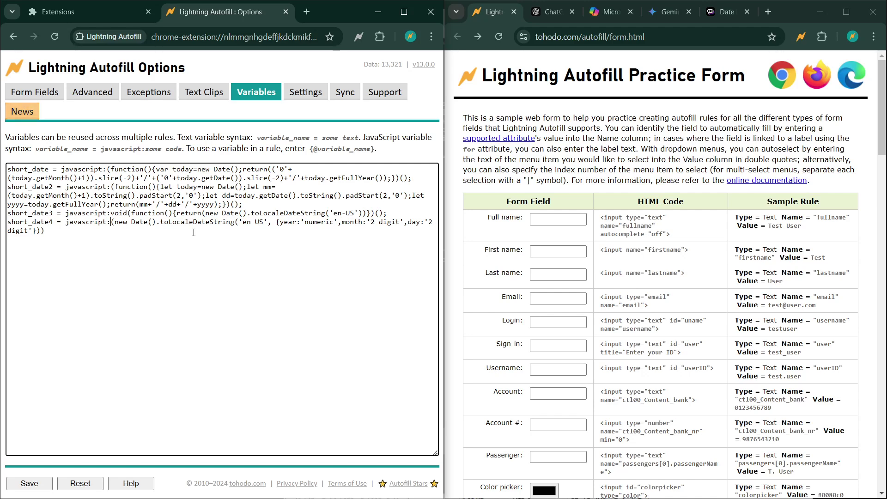
pyautogui.press('Up')
pyautogui.click(29, 484)
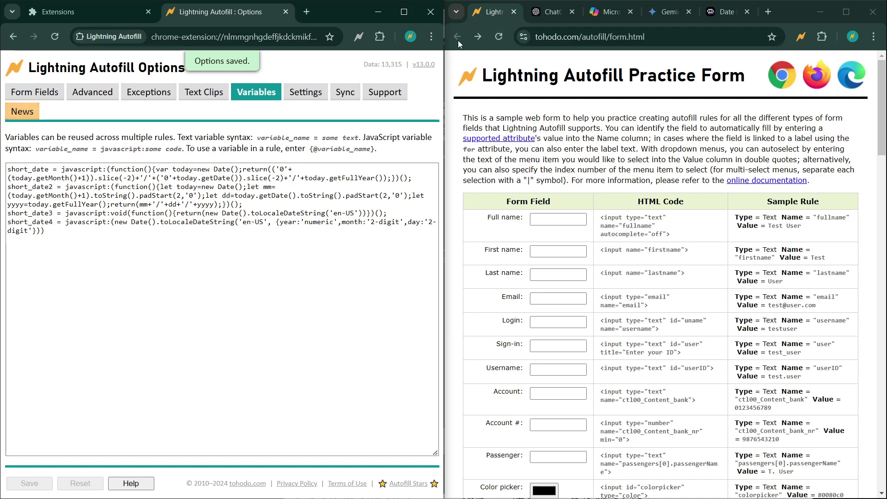
pyautogui.click(499, 37)
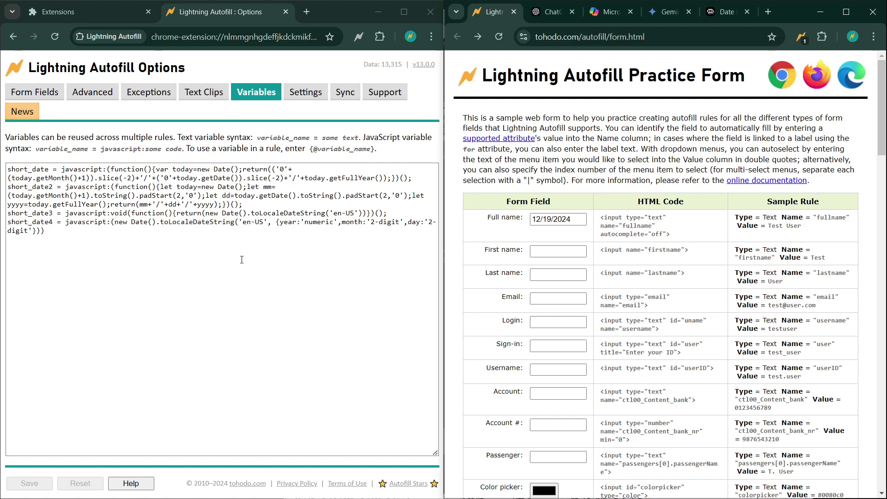
# Step: Ask Copilot: 'Write a bookmarklet to return a random 8-character alphanumeric string'
pyautogui.click(224, 234)
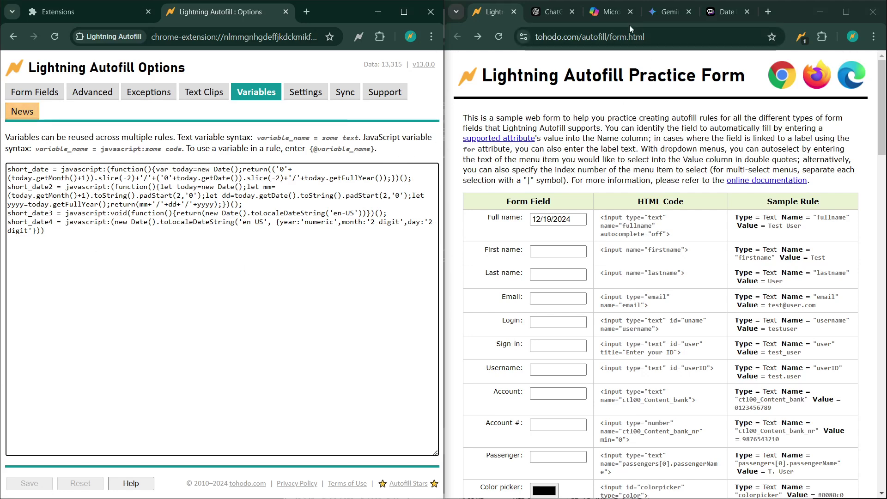
pyautogui.click(545, 12)
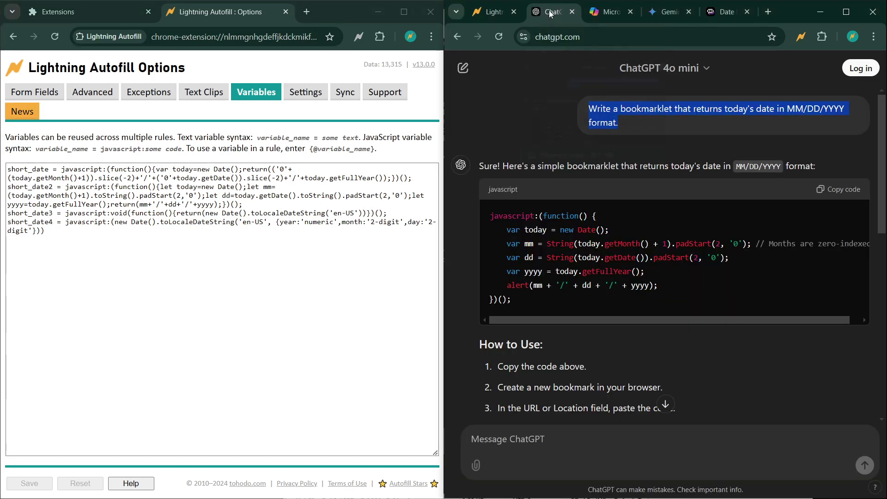
pyautogui.click(600, 14)
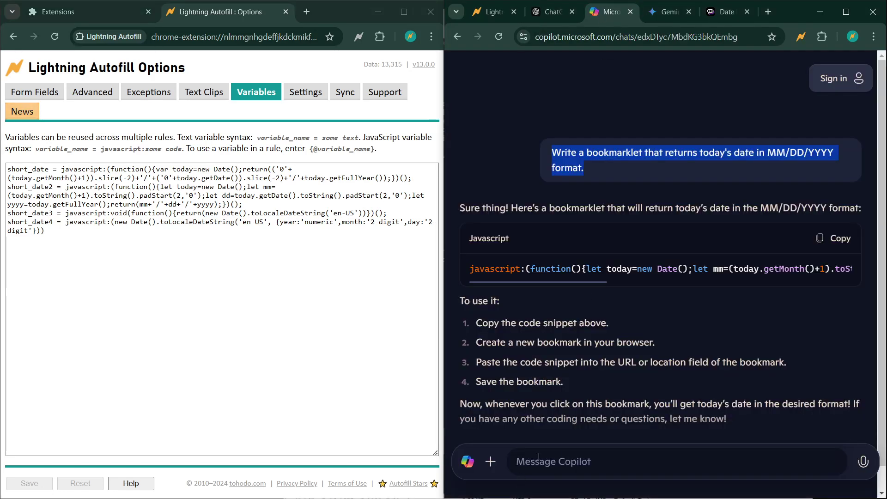
pyautogui.click(556, 460)
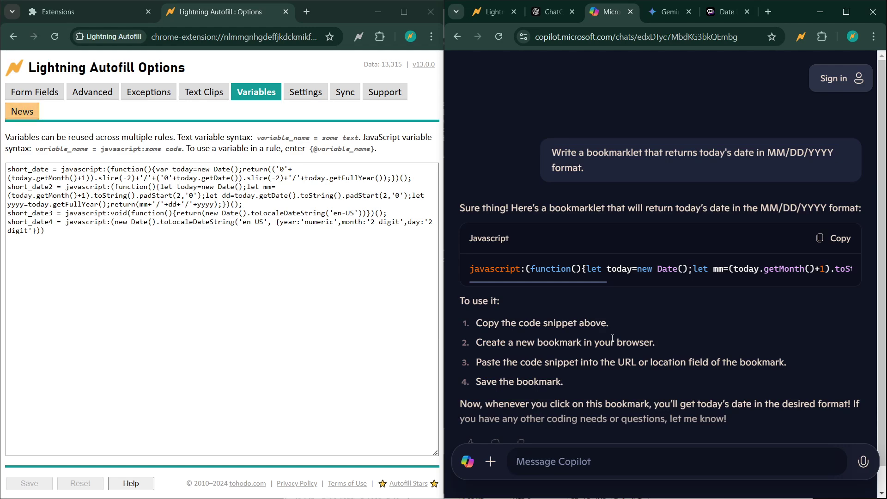
pyautogui.write('Write')
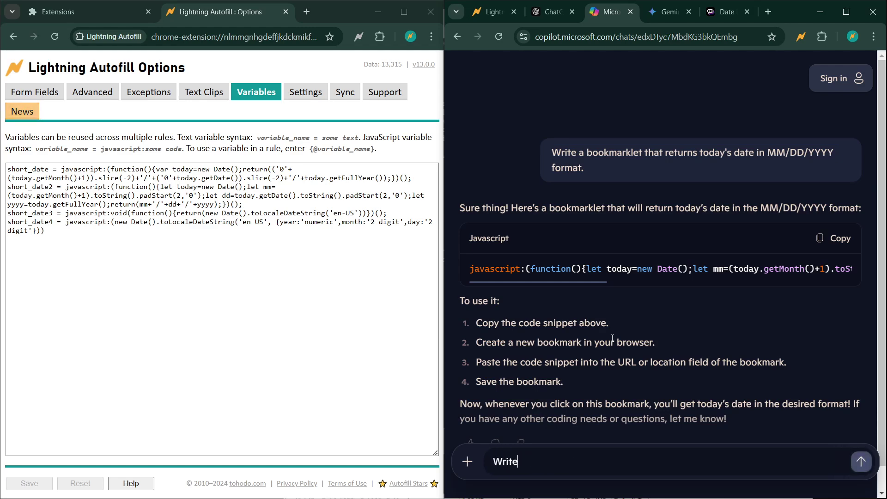
pyautogui.write(' a bookmarklet ')
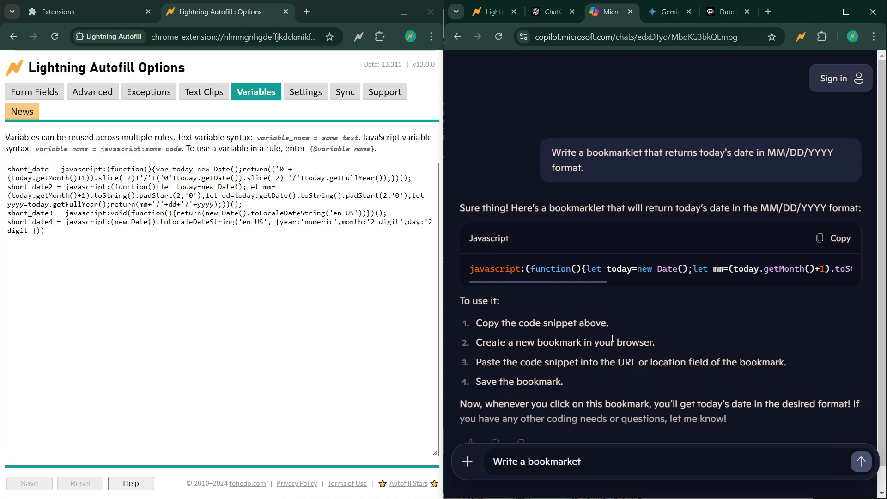
pyautogui.write('to ')
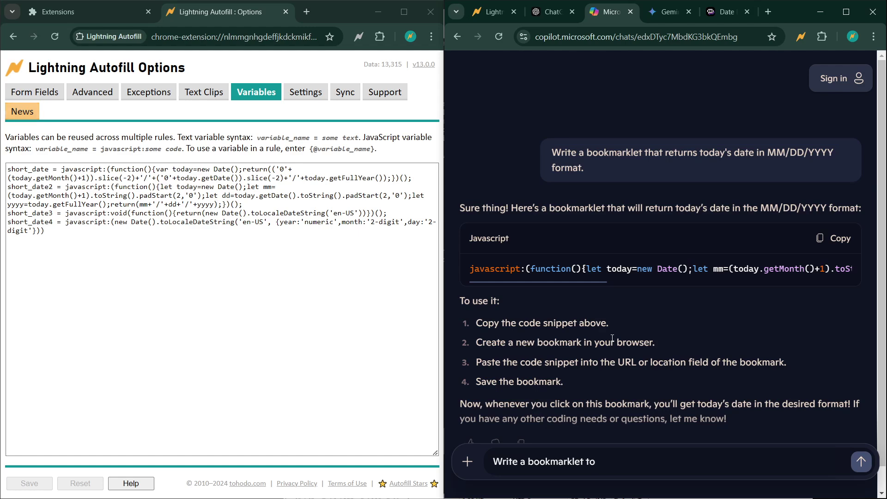
pyautogui.write('return a random 8-chara')
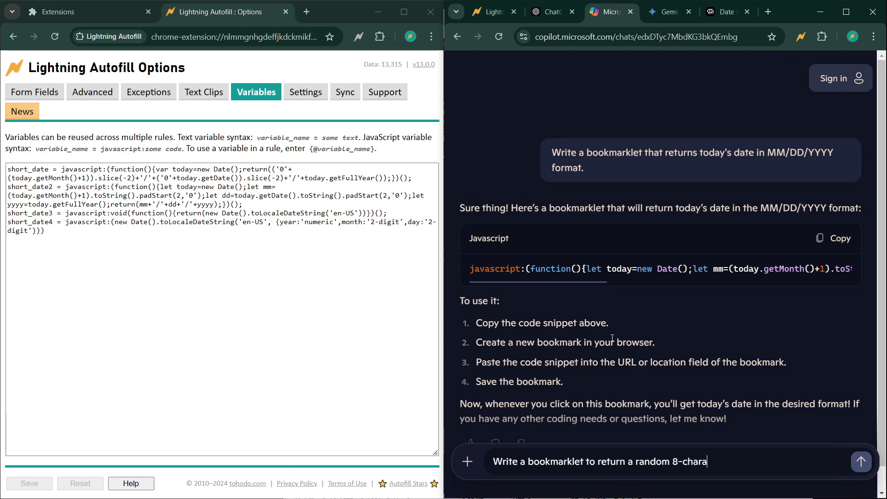
pyautogui.write('cter alpha')
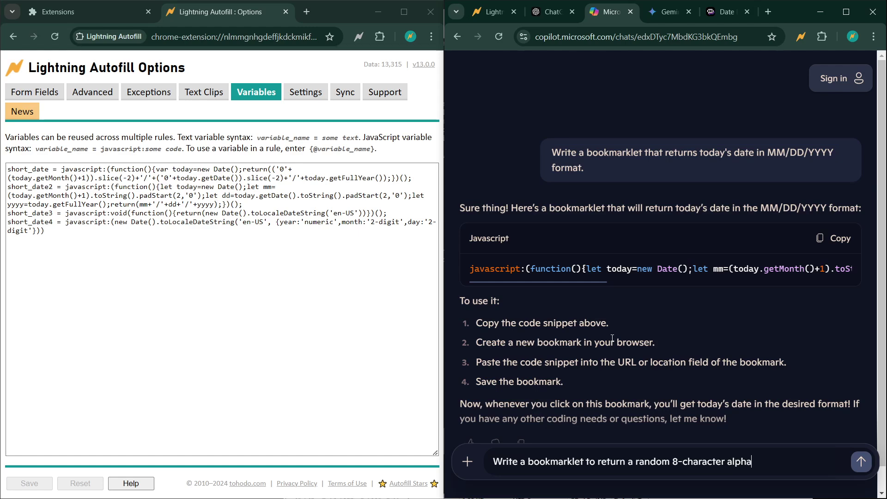
pyautogui.write('numeric string')
pyautogui.press('Return')
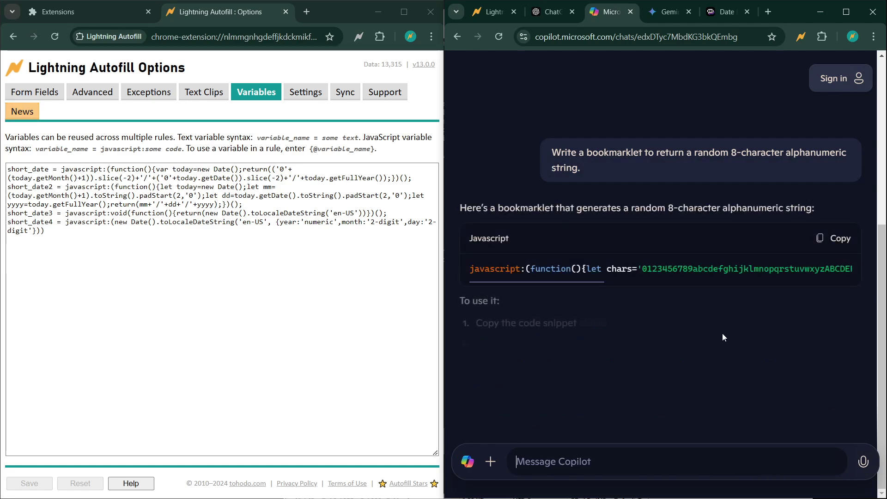
# Step: Add 'rand_string =' with Copilot's random-string code, alert replaced by return, and save
pyautogui.click(841, 240)
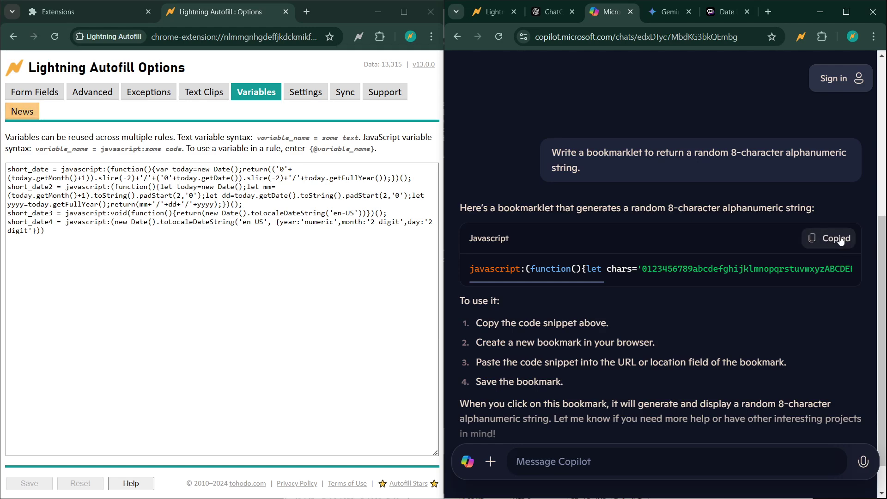
pyautogui.click(188, 334)
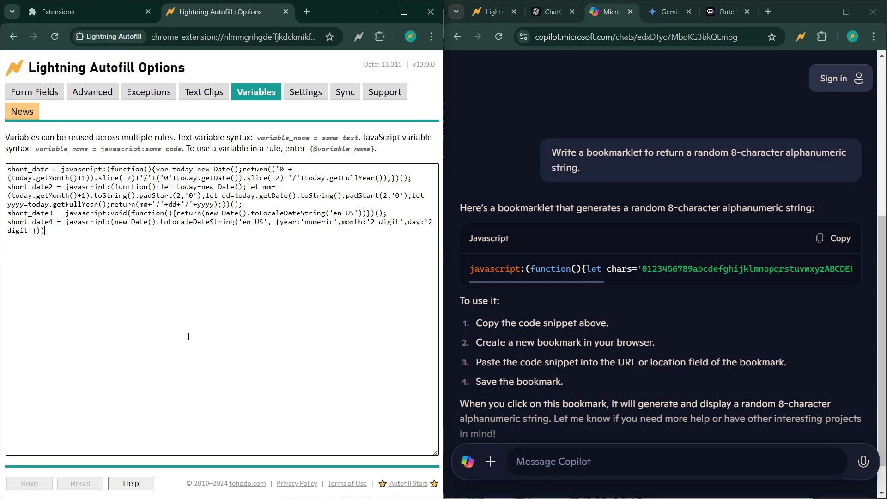
pyautogui.press('Return')
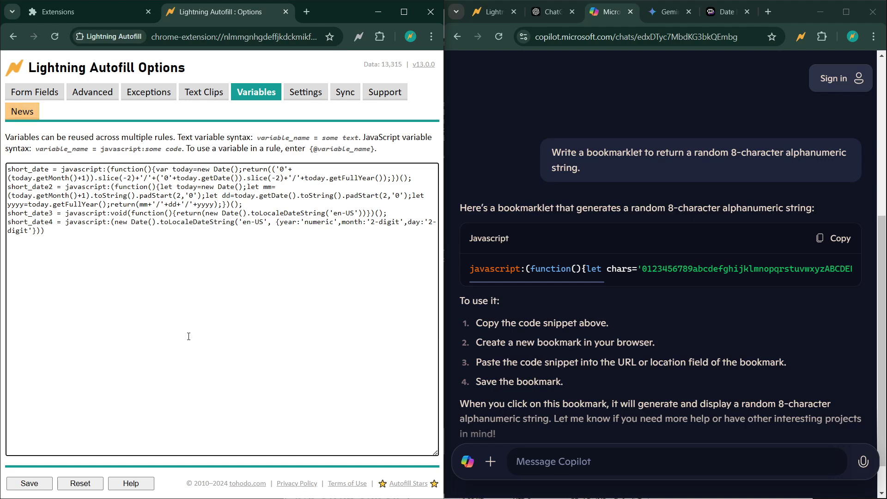
pyautogui.write('_string =')
pyautogui.hotkey('ctrl', 'v')
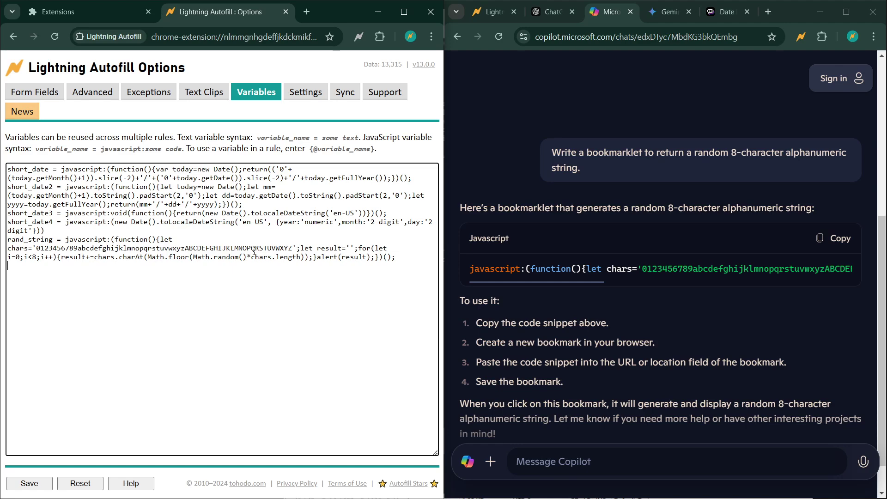
pyautogui.doubleClick(325, 257)
pyautogui.write('return')
pyautogui.click(29, 483)
pyautogui.doubleClick(30, 239)
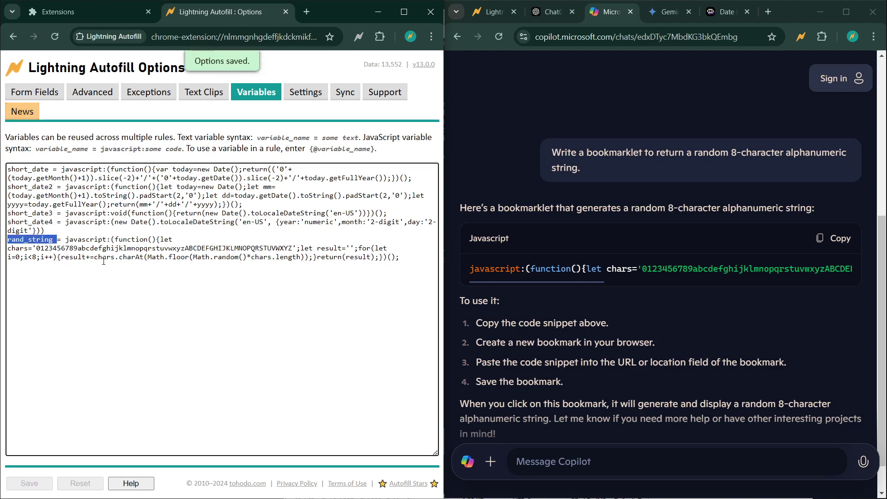
# Step: Replace short_date4 with rand_string in the fullname rule's value and save
pyautogui.hotkey('shift', 'Left')
pyautogui.click(34, 93)
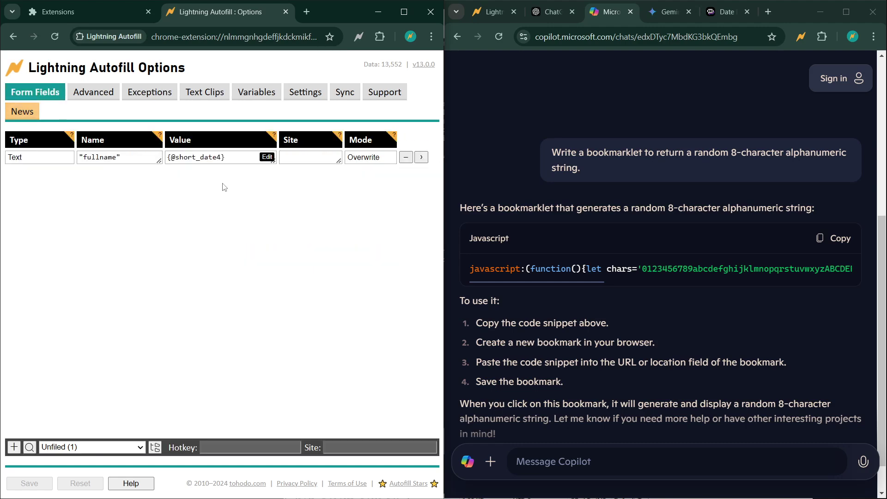
pyautogui.doubleClick(197, 157)
pyautogui.hotkey('ctrl', 'v')
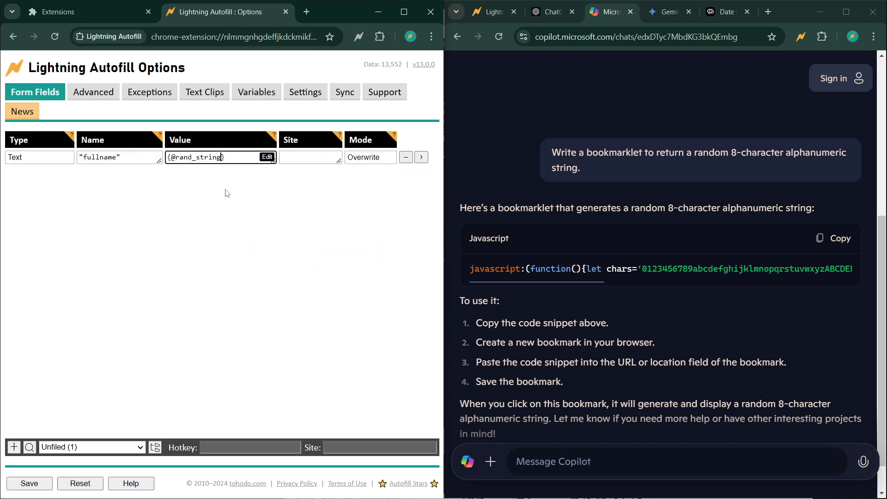
pyautogui.click(31, 483)
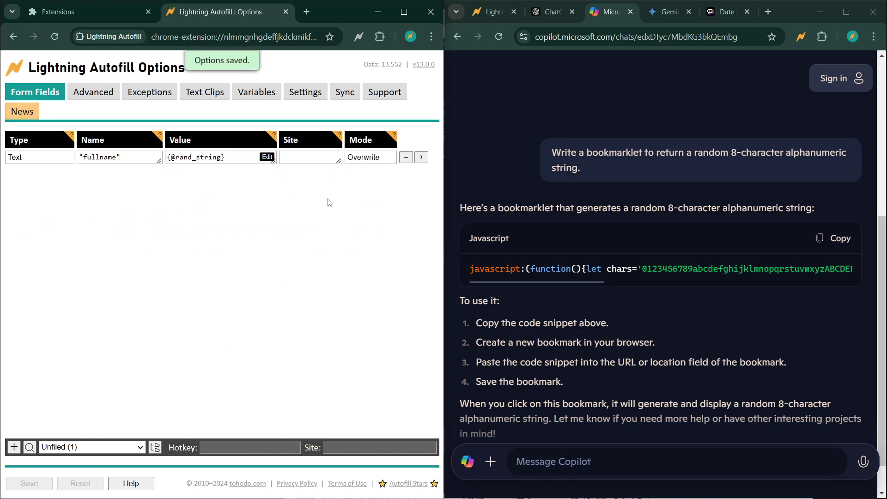
# Step: Reload the practice form so Full name fills with a random string like Z97teujr
pyautogui.click(491, 11)
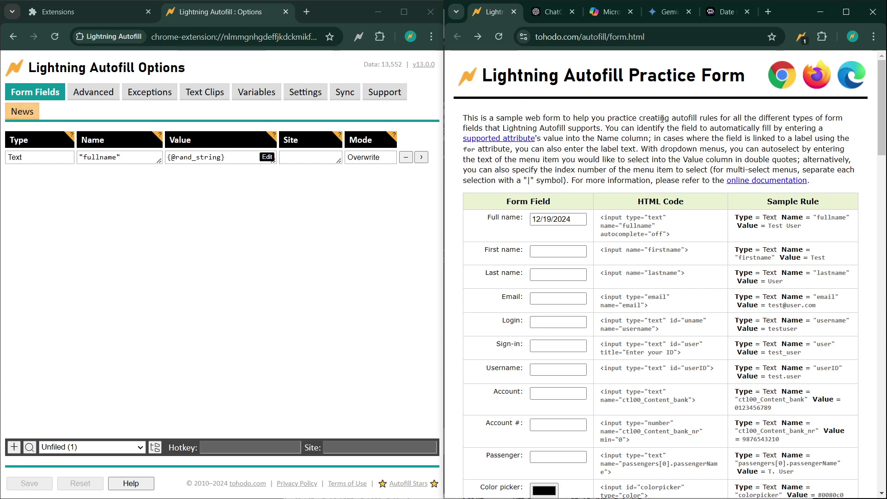
pyautogui.click(499, 36)
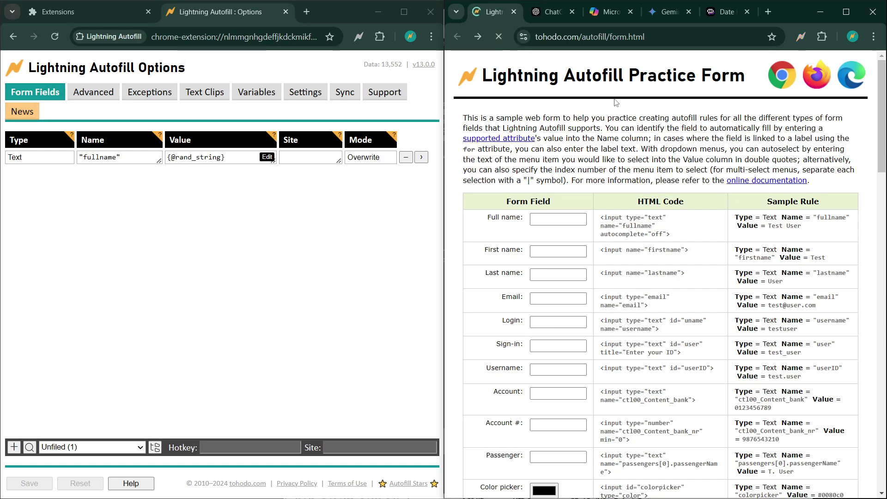